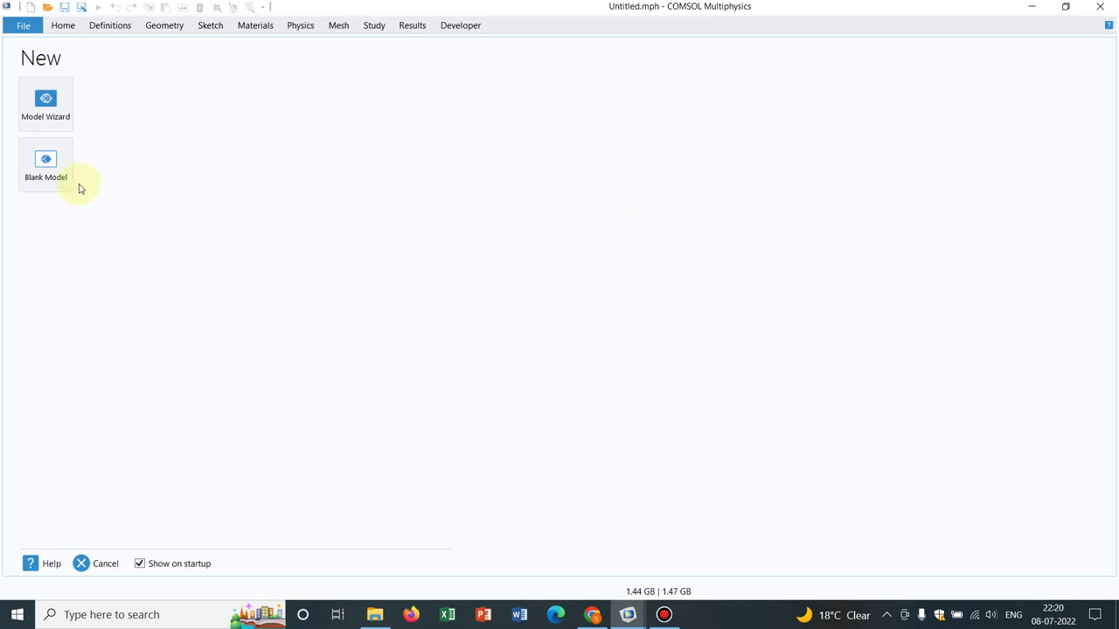
Create a blank 2D model in the Model Wizard with no physics or study, discarding the old model's changes
{"action": "left_click", "coordinate": [60, 125]}
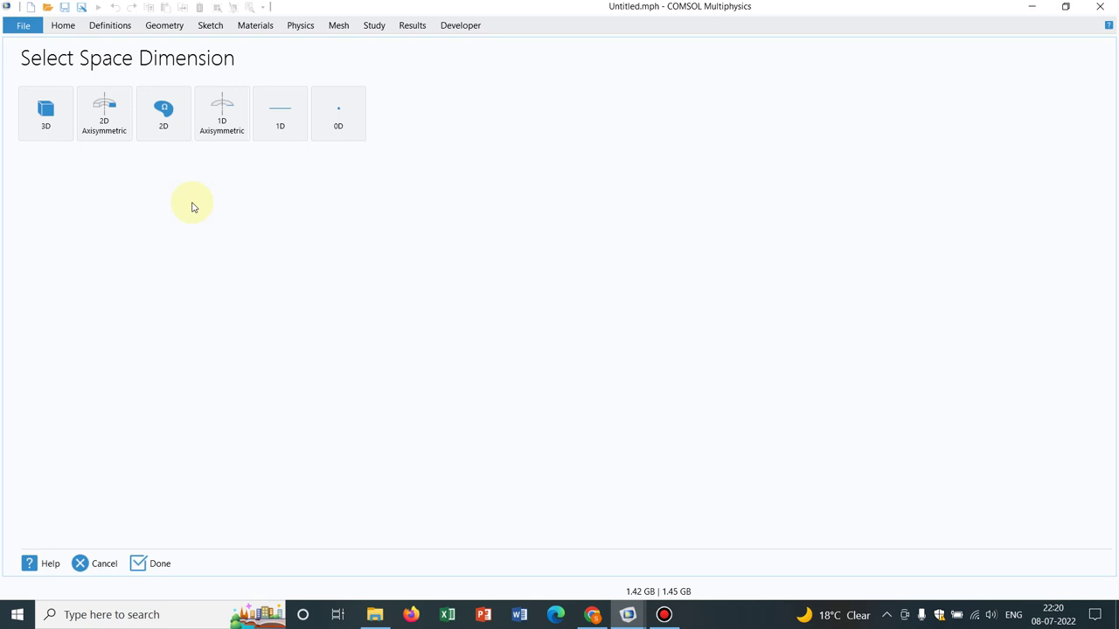
{"action": "left_click", "coordinate": [172, 129]}
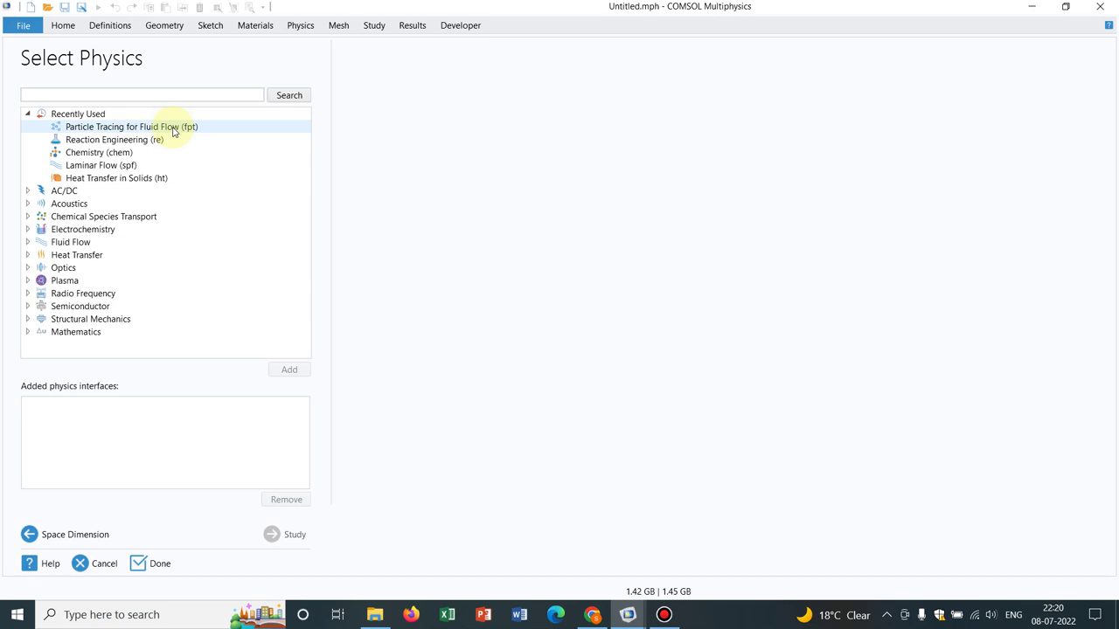
{"action": "left_click", "coordinate": [161, 568]}
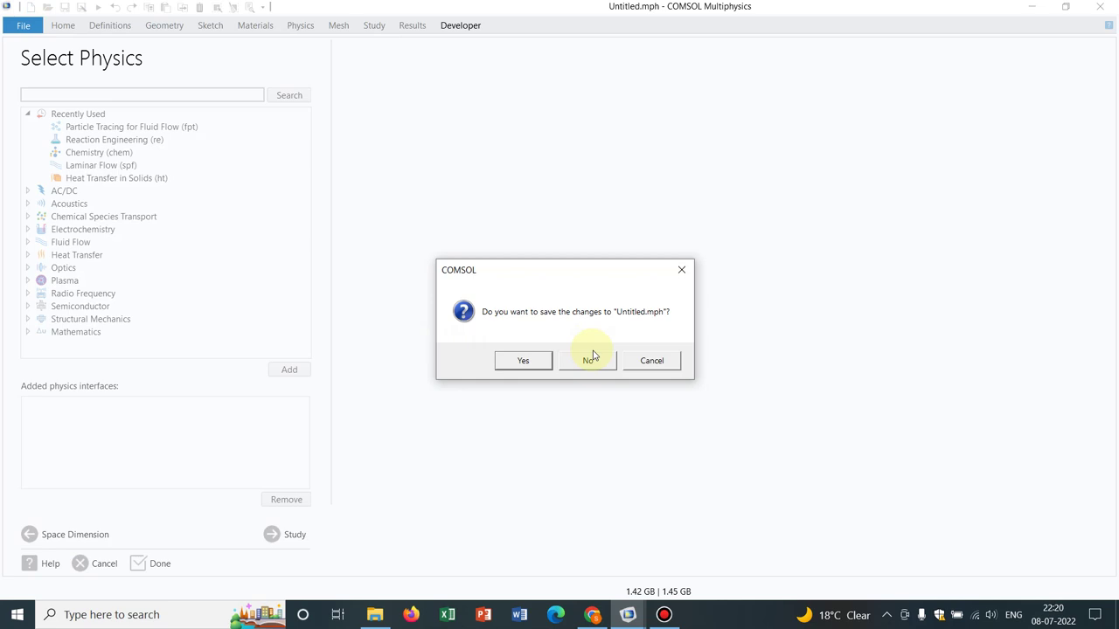
{"action": "left_click", "coordinate": [602, 359]}
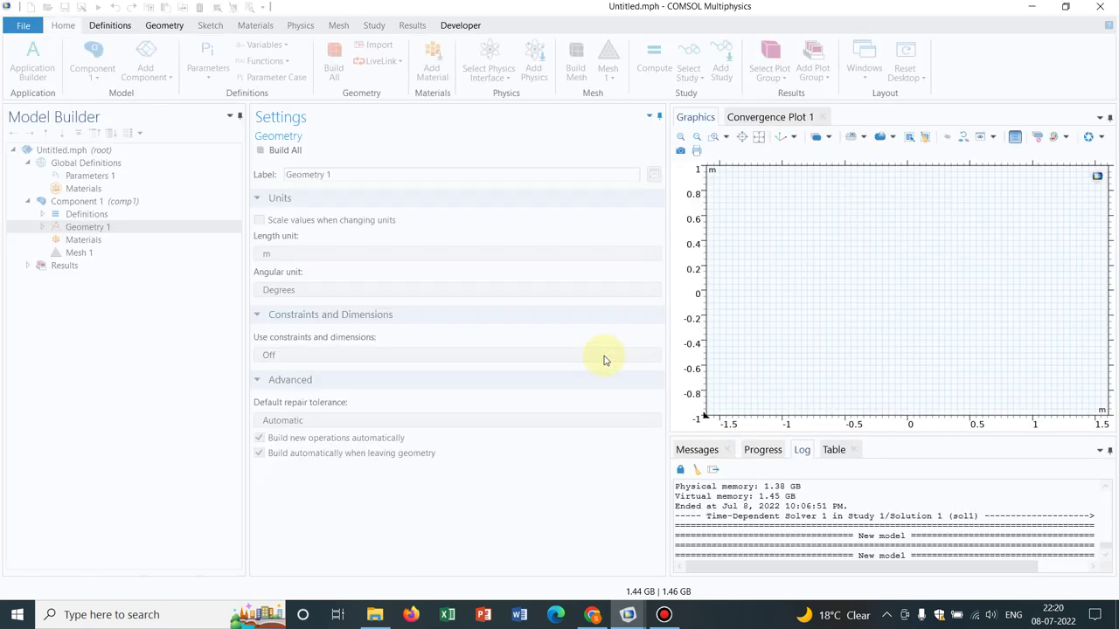
Add a rectangle 2 m wide and 1 m high to Geometry 1 and build it
{"action": "right_click", "coordinate": [132, 225]}
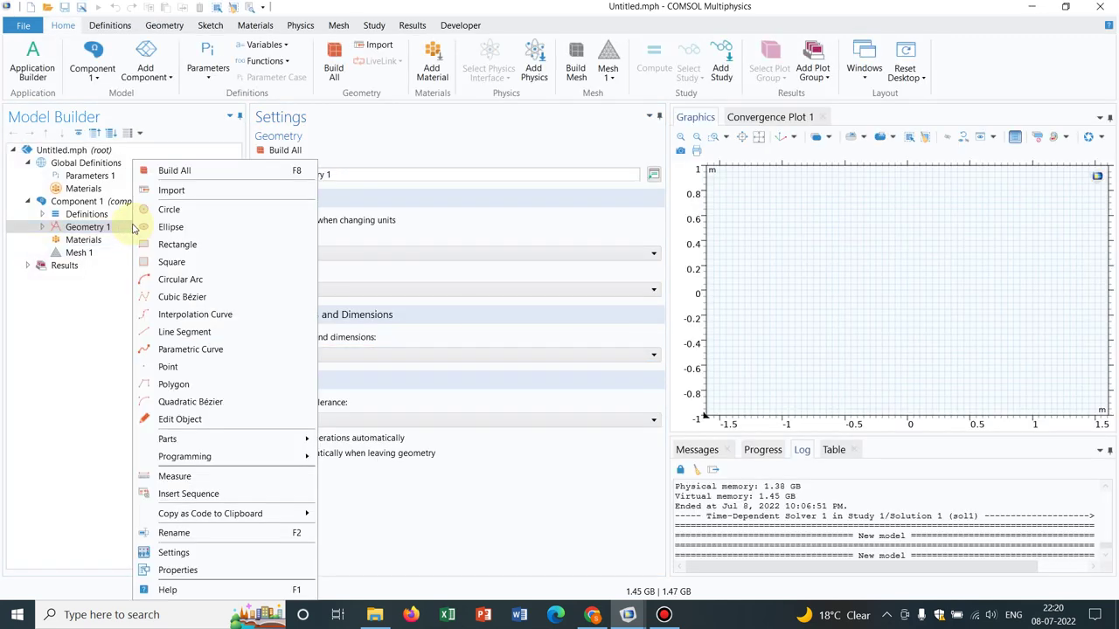
{"action": "left_click", "coordinate": [178, 244]}
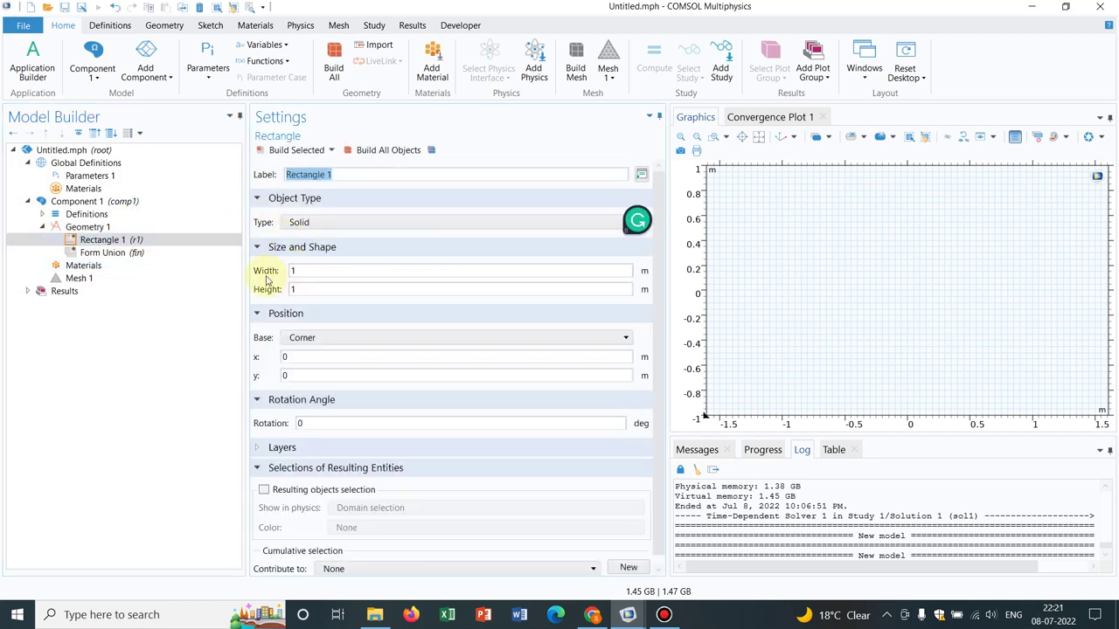
{"action": "double_click", "coordinate": [291, 271]}
{"action": "type", "text": "2"}
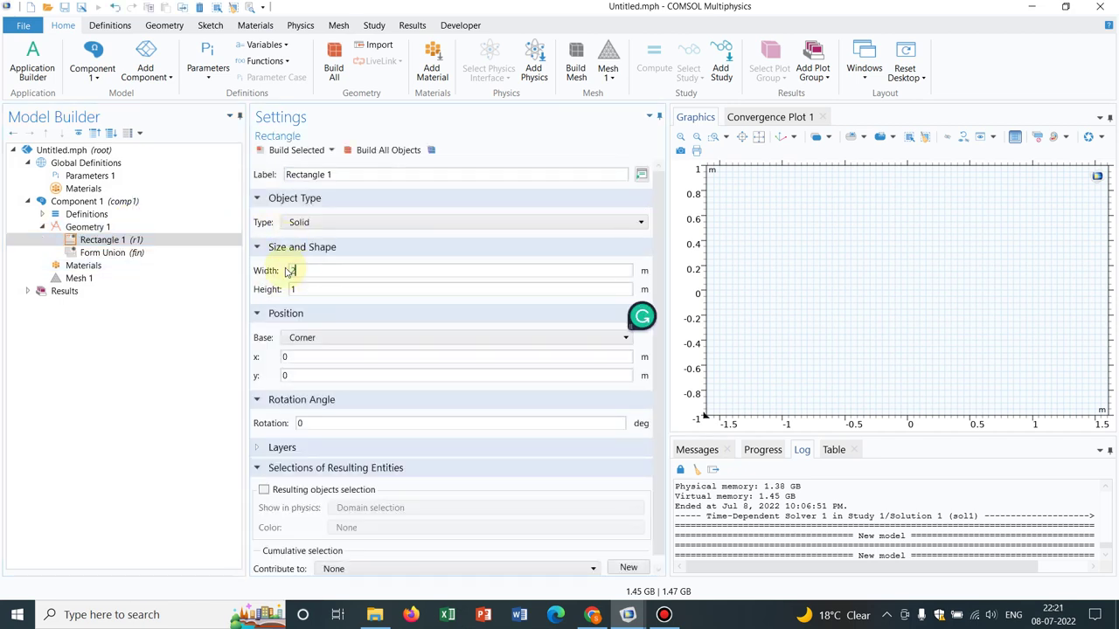
{"action": "left_click", "coordinate": [296, 150]}
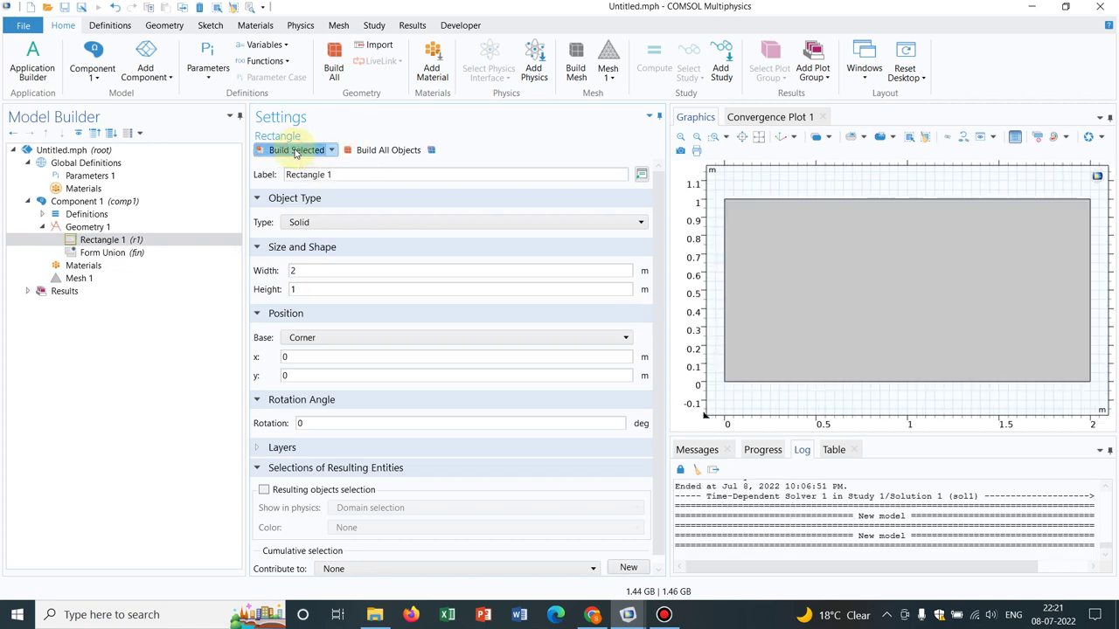
{"action": "left_click", "coordinate": [78, 278]}
Show the Mesh 1 context menu to browse its available meshing operations
{"action": "right_click", "coordinate": [88, 280]}
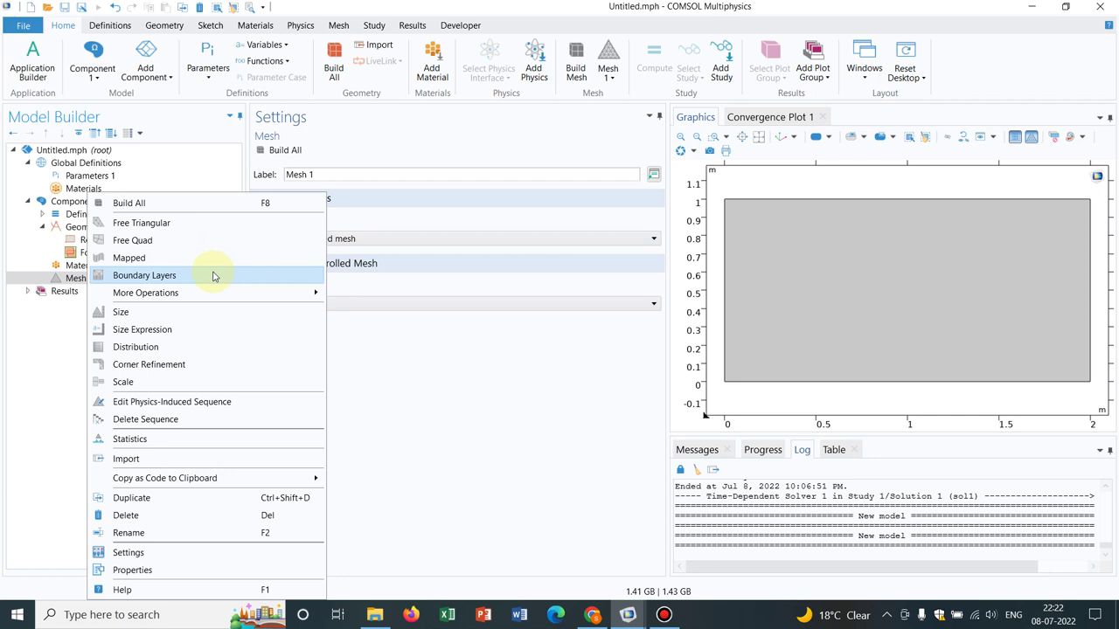
{"action": "mouse_move", "coordinate": [279, 298]}
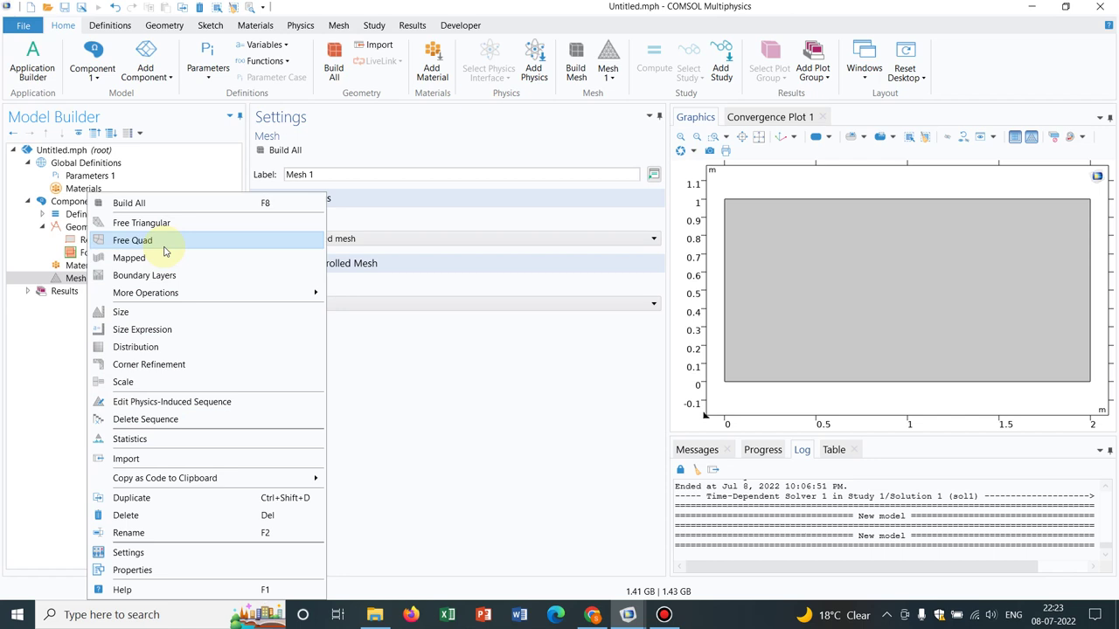
Add a Free Quad operation to Mesh 1 and build it, giving 120 quadrilateral elements
{"action": "left_click", "coordinate": [163, 251]}
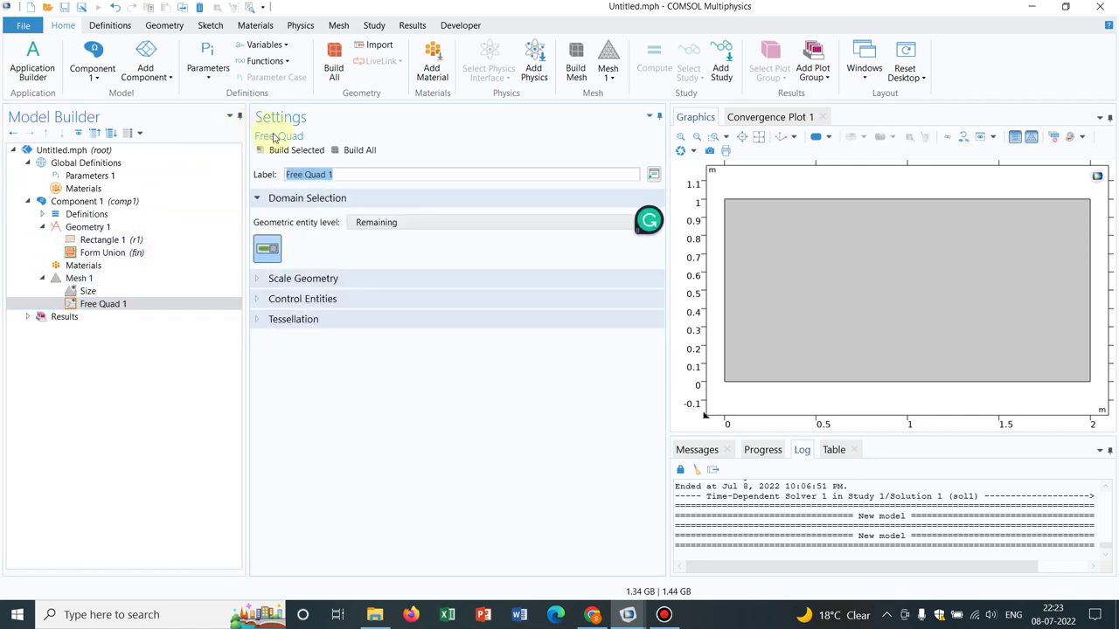
{"action": "left_click", "coordinate": [356, 157]}
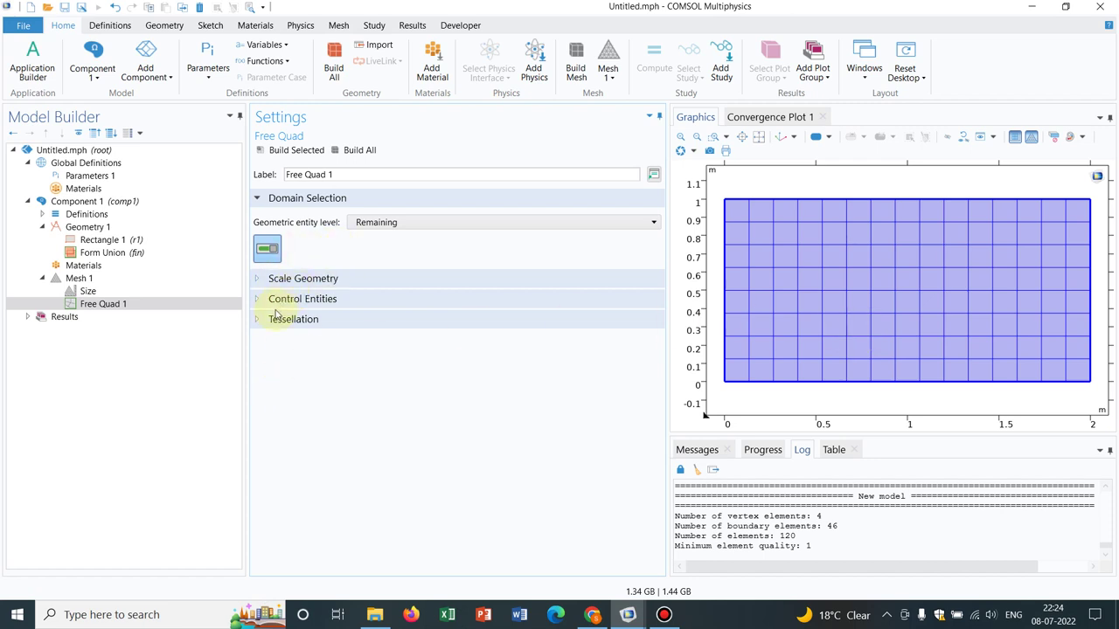
{"action": "left_click", "coordinate": [113, 293]}
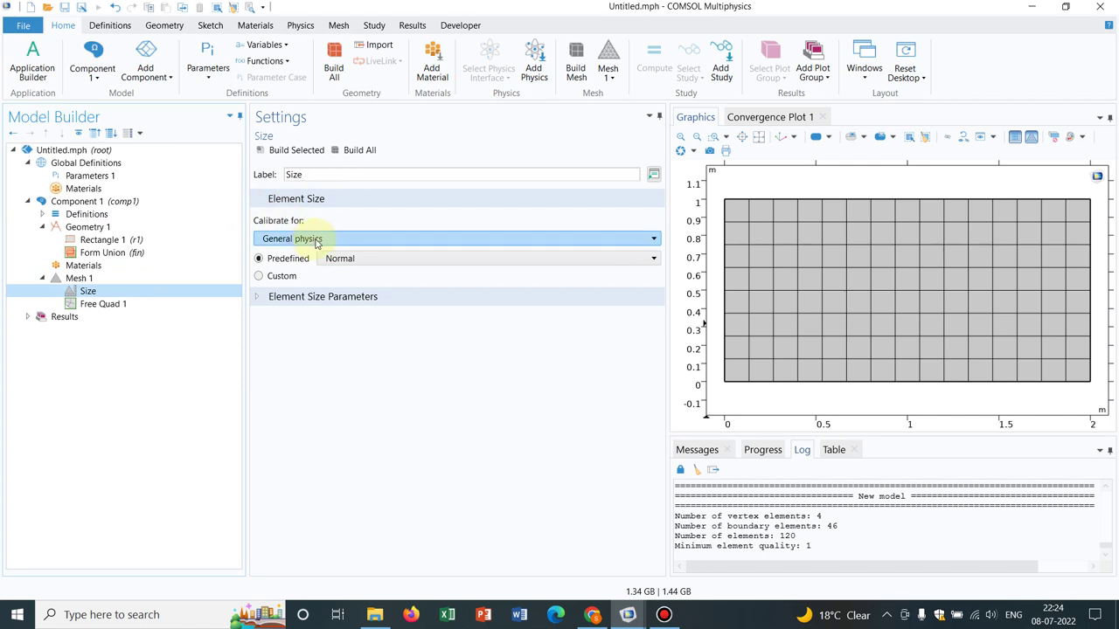
Try Fluid dynamics and then General physics size calibrations, rebuilding the quad mesh each time
{"action": "left_click", "coordinate": [317, 243]}
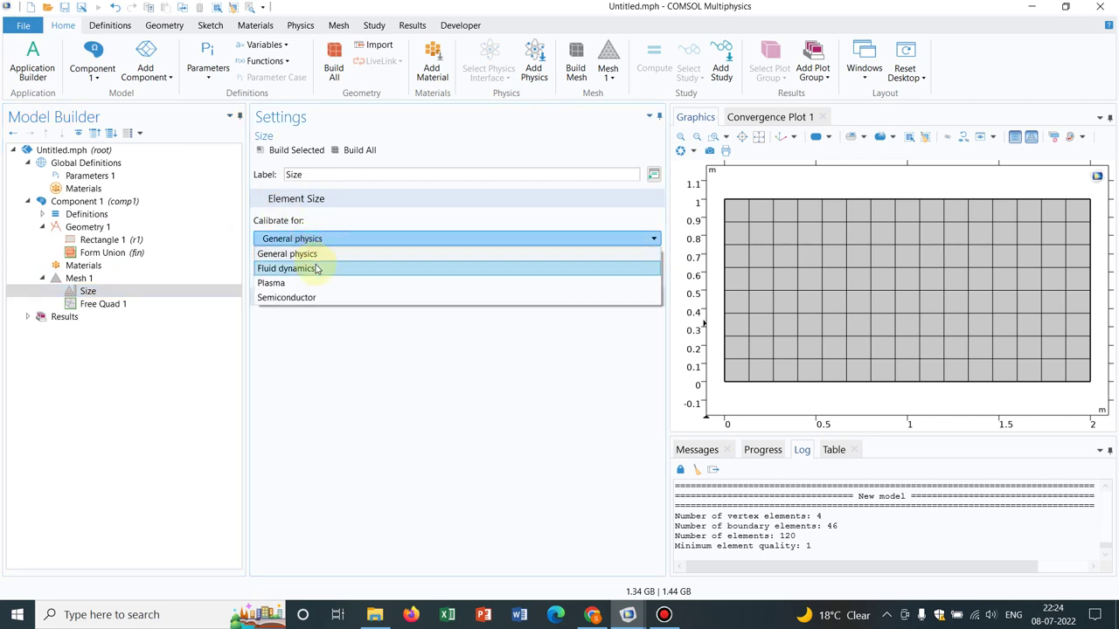
{"action": "left_click", "coordinate": [316, 270]}
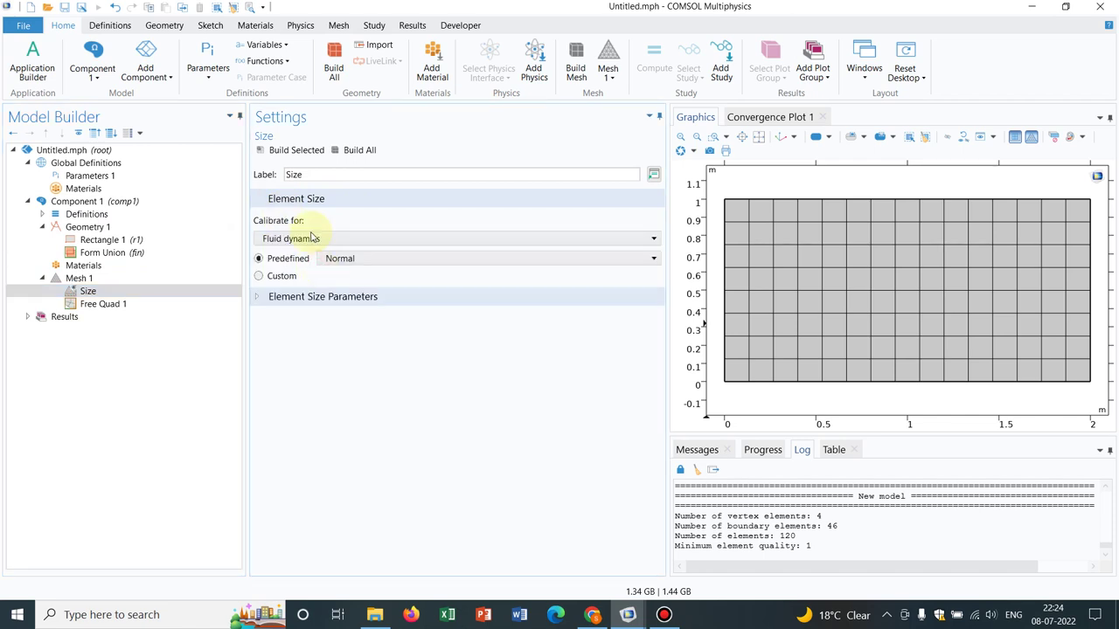
{"action": "left_click", "coordinate": [293, 150]}
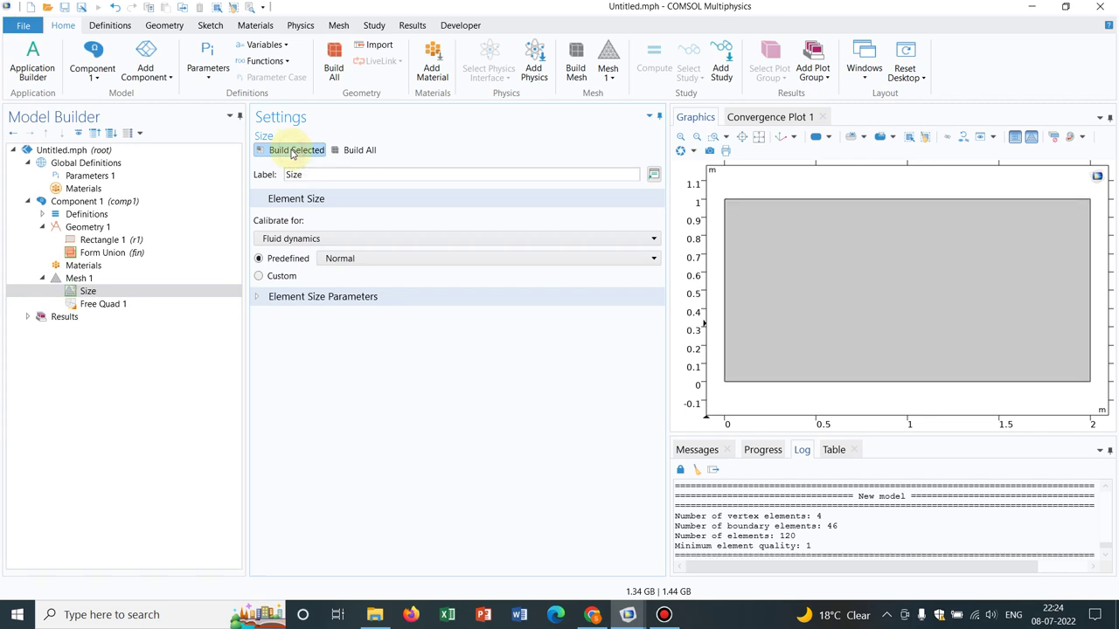
{"action": "left_click", "coordinate": [347, 152]}
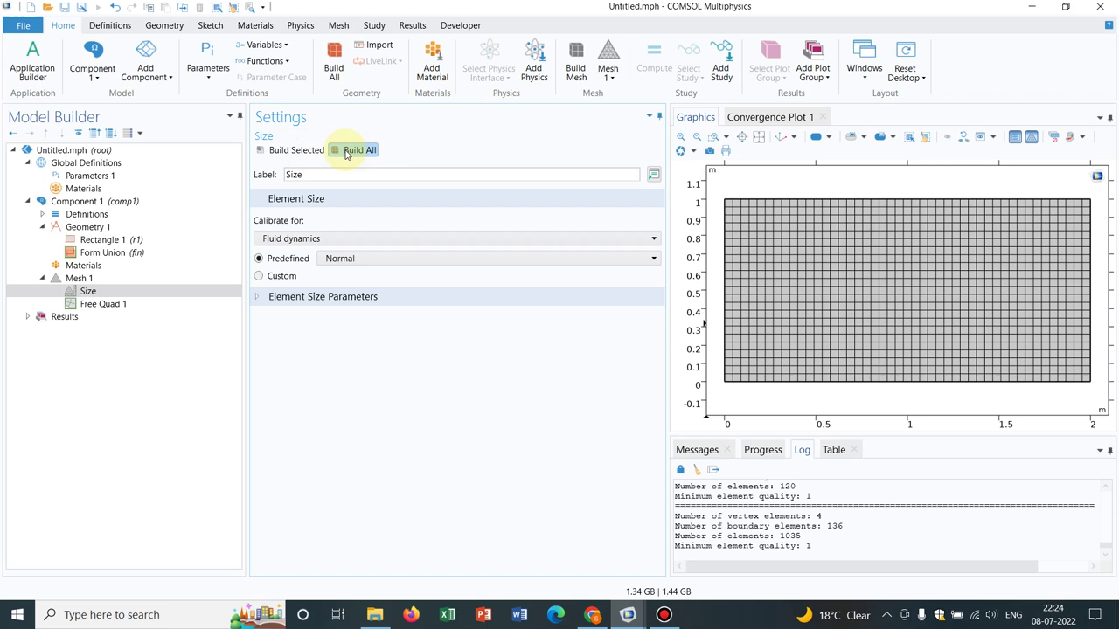
{"action": "left_click", "coordinate": [382, 238]}
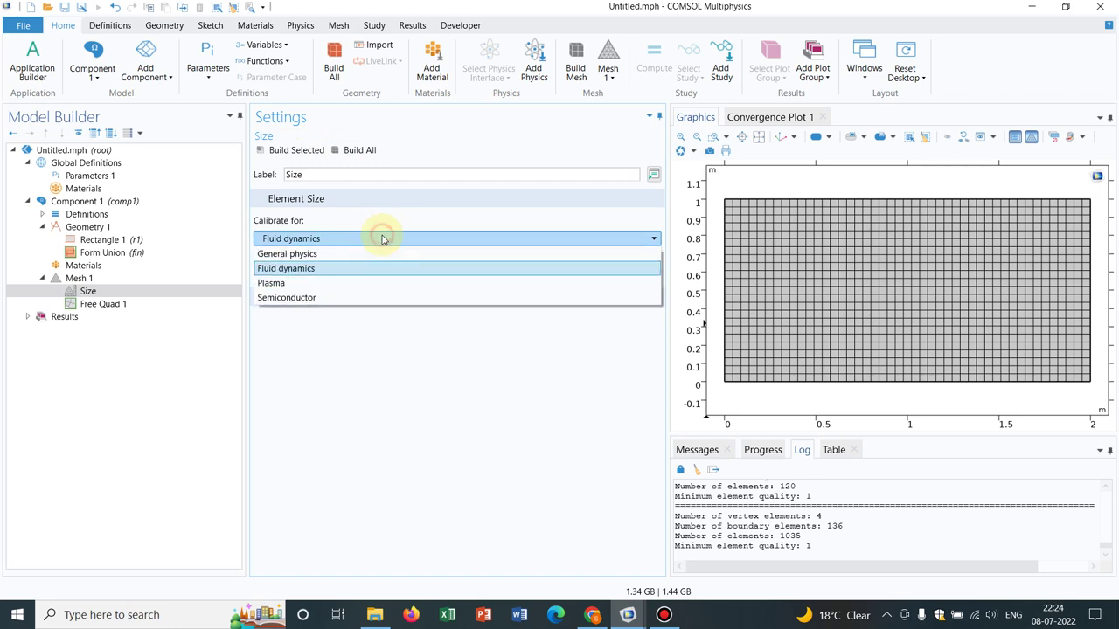
{"action": "left_click", "coordinate": [333, 254]}
{"action": "left_click", "coordinate": [297, 151]}
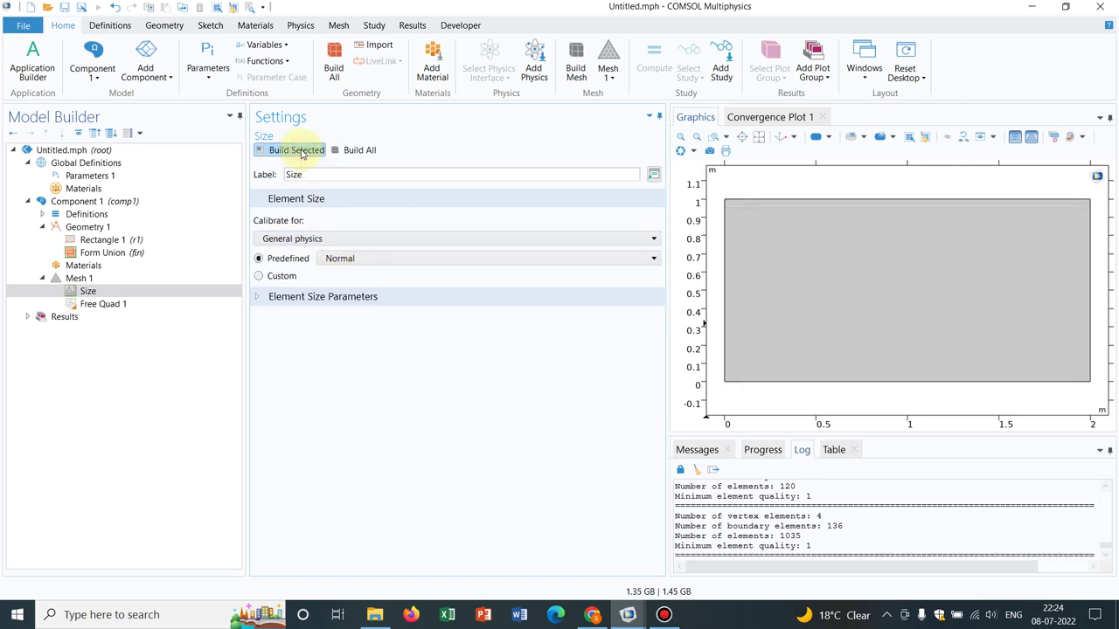
{"action": "left_click", "coordinate": [354, 150]}
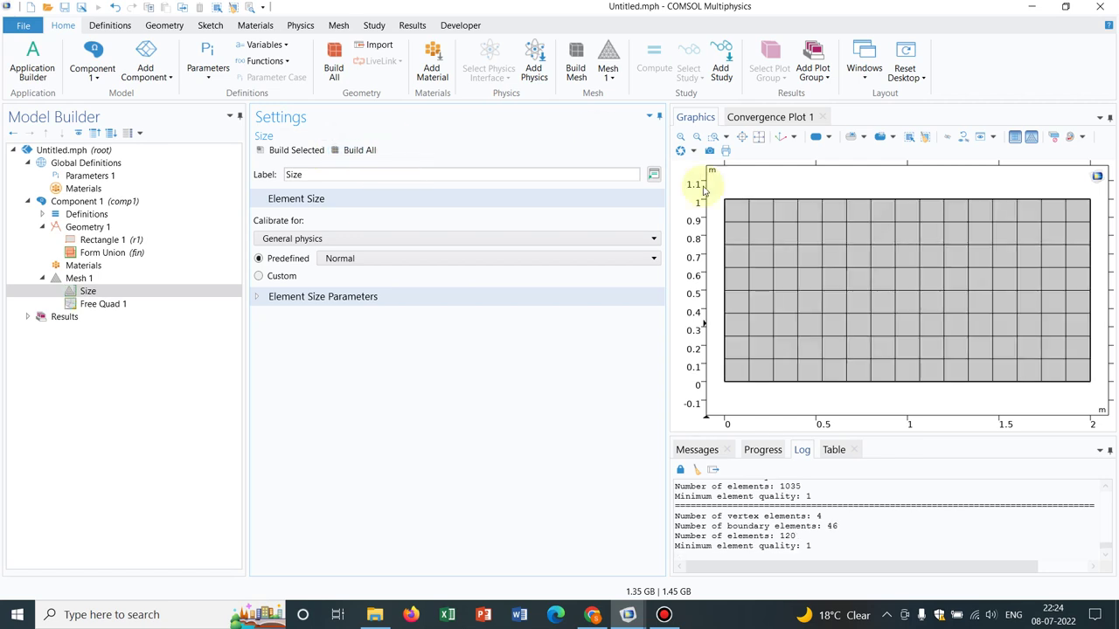
Try Fluid dynamics and Plasma calibrations, then settle on Semiconductor and rebuild the 3003-element mesh
{"action": "left_click", "coordinate": [465, 238]}
{"action": "left_click", "coordinate": [338, 269]}
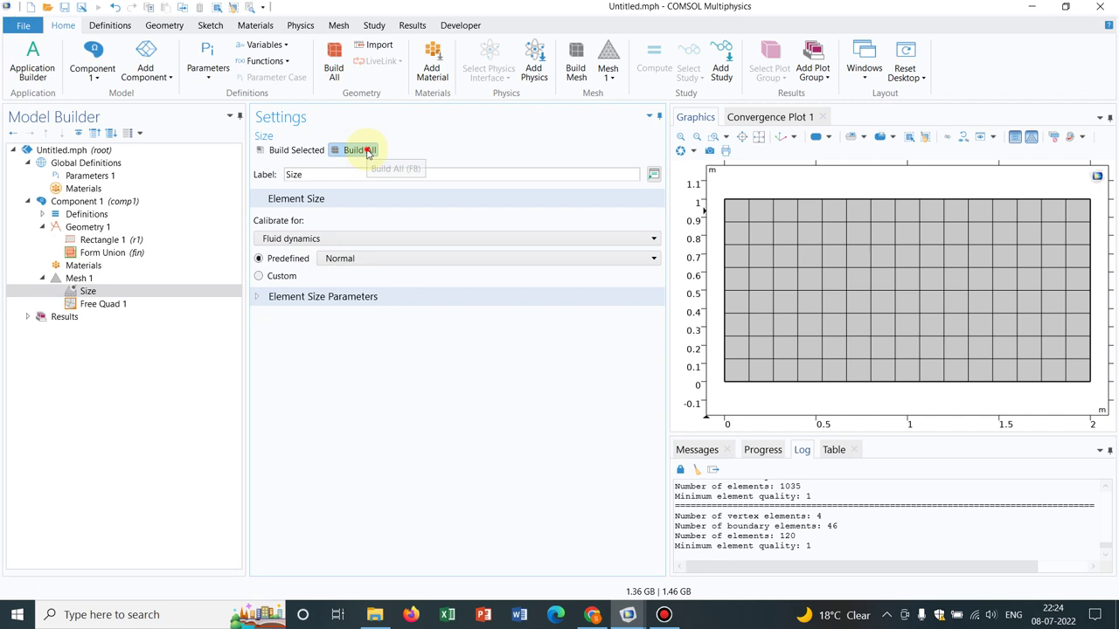
{"action": "left_click", "coordinate": [366, 151]}
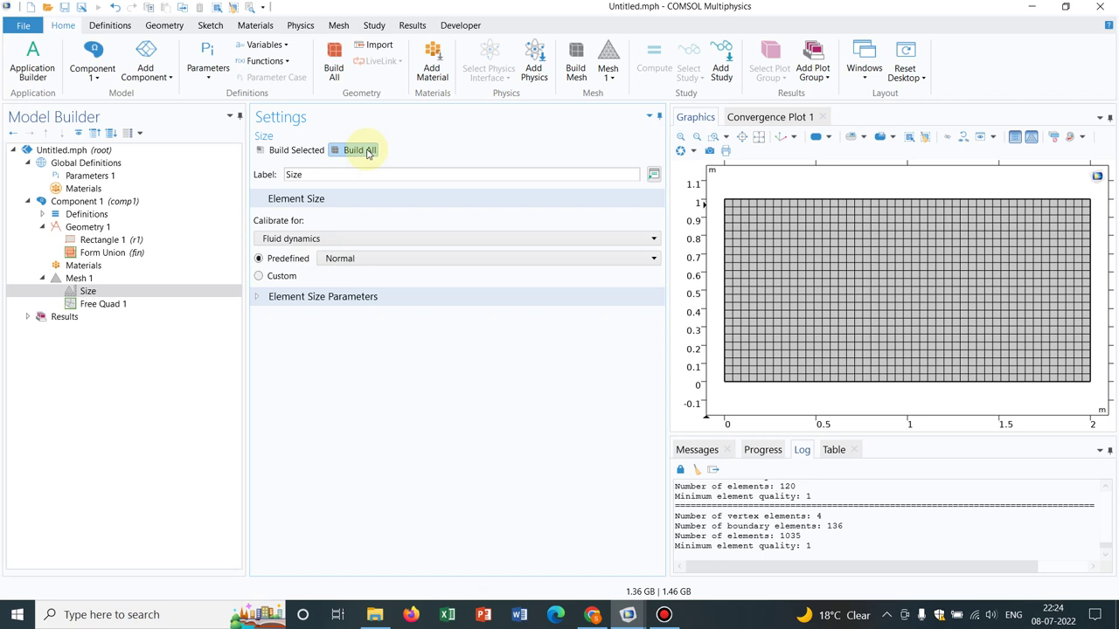
{"action": "left_click", "coordinate": [381, 239]}
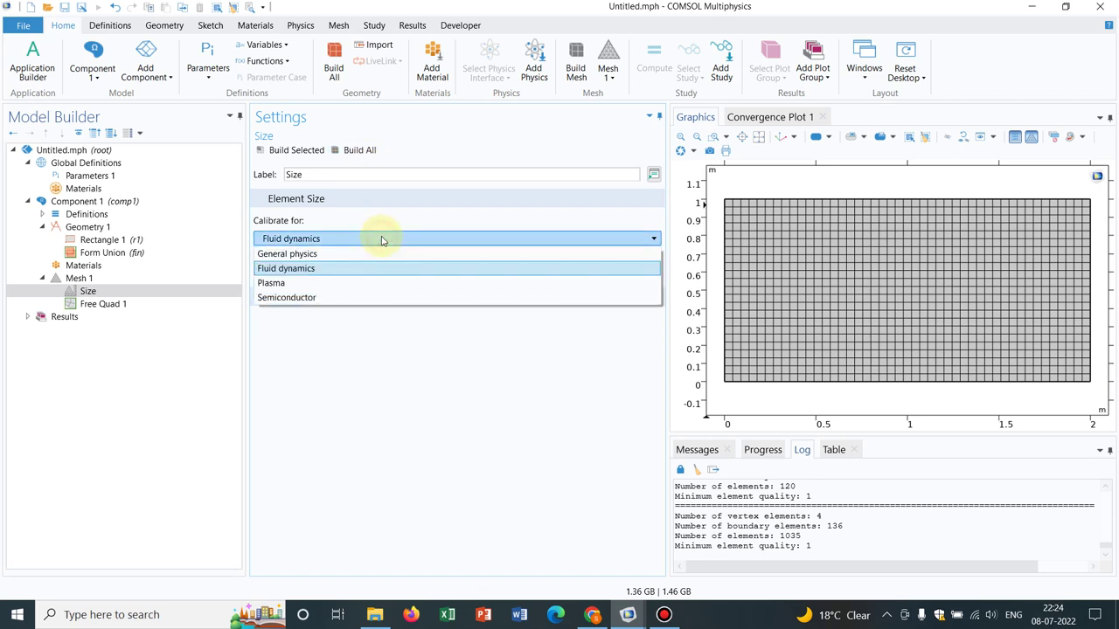
{"action": "left_click", "coordinate": [329, 283]}
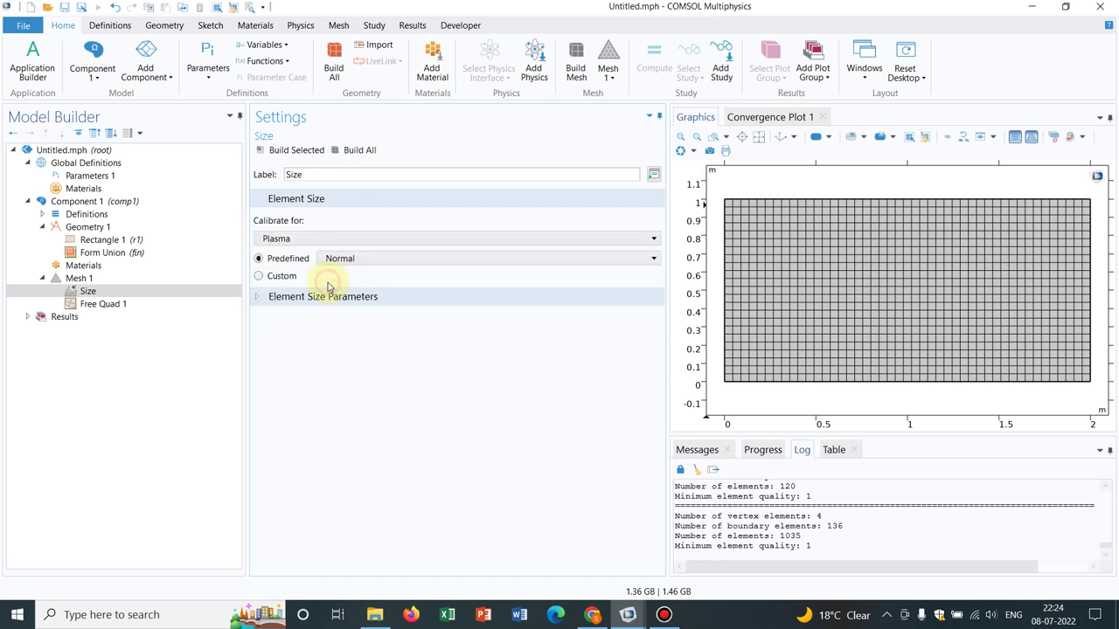
{"action": "left_click", "coordinate": [355, 154]}
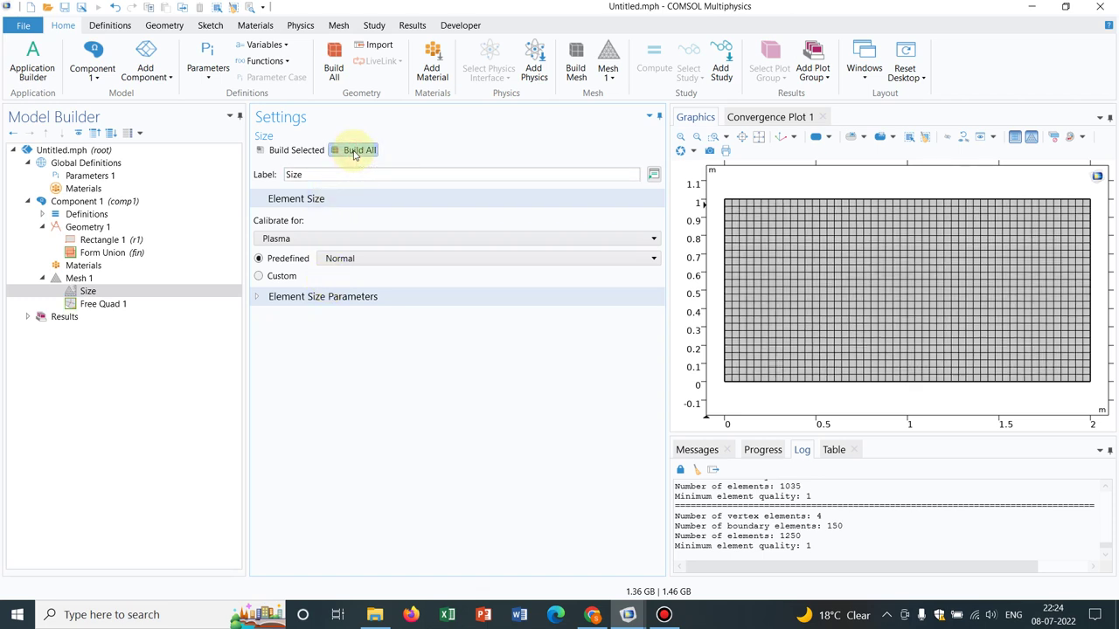
{"action": "left_click", "coordinate": [348, 236]}
{"action": "left_click", "coordinate": [297, 297]}
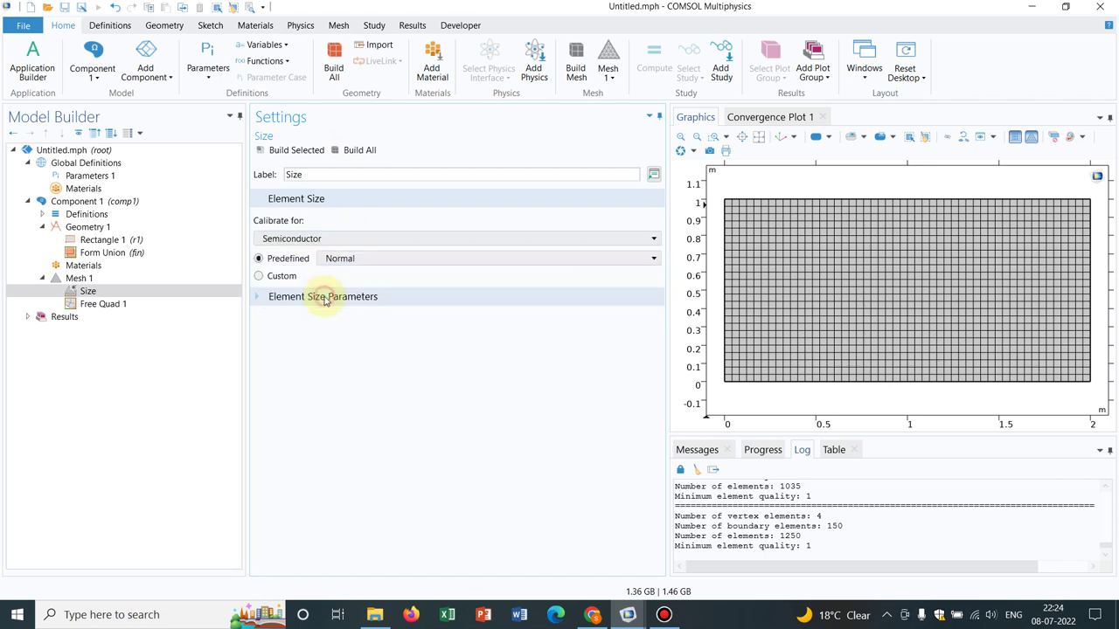
{"action": "left_click", "coordinate": [347, 153]}
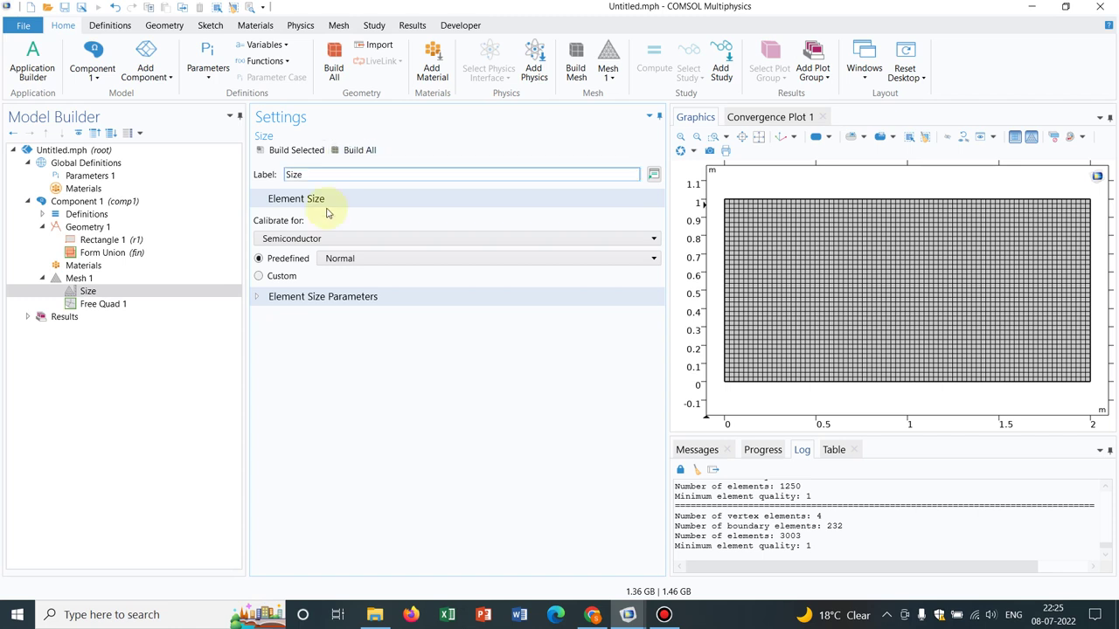
Use custom element sizes (maximum 0.026 m, minimum 0.004 m) and zoom into the mesh's upper-left corner
{"action": "left_click", "coordinate": [259, 277]}
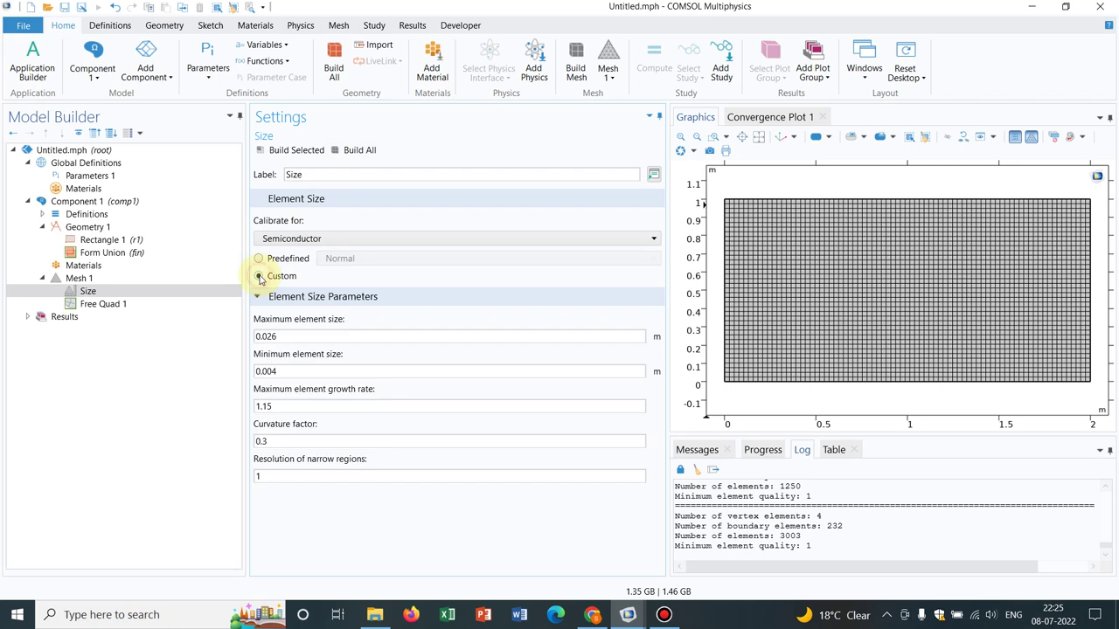
{"action": "left_click", "coordinate": [715, 142]}
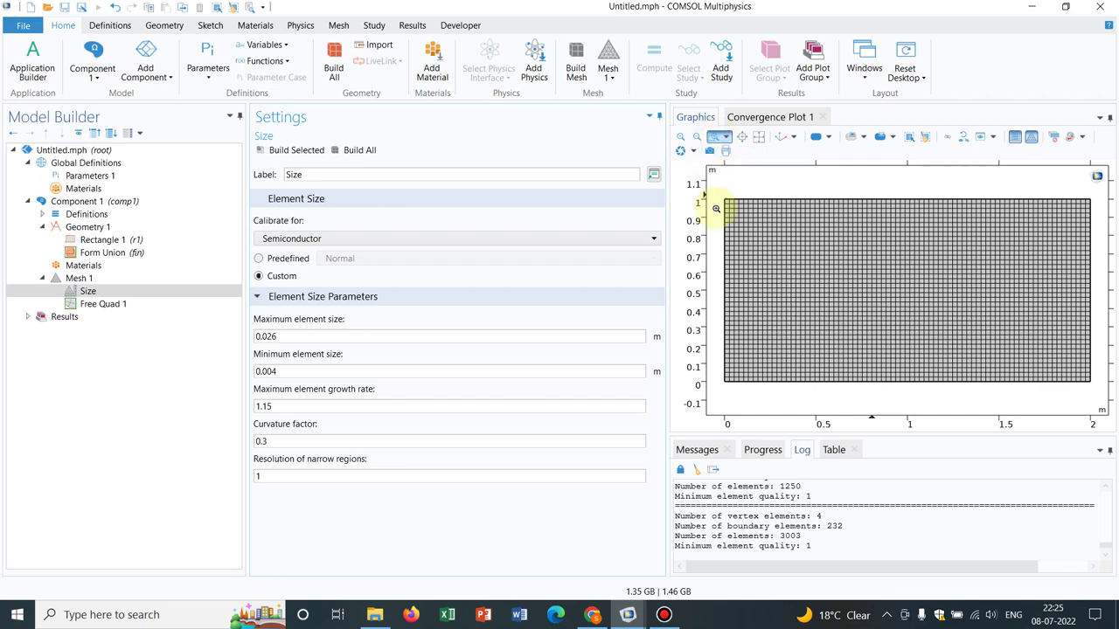
{"action": "left_click_drag", "start_coordinate": [722, 191], "coordinate": [874, 297]}
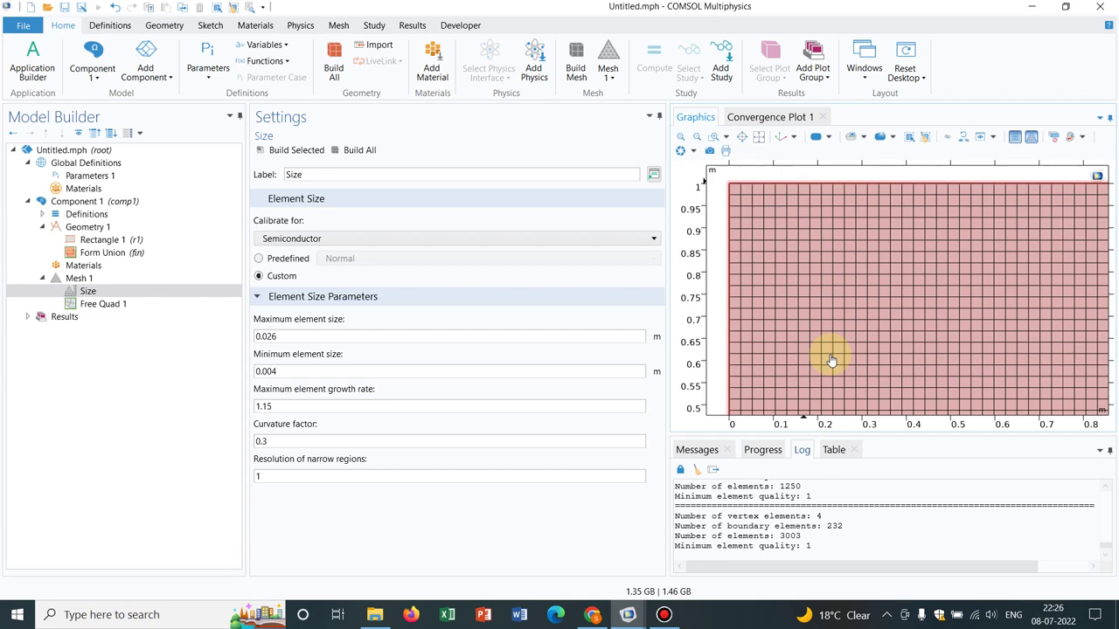
{"action": "left_click", "coordinate": [104, 239]}
Delete Rectangle 1 from Geometry 1
{"action": "right_click", "coordinate": [107, 240]}
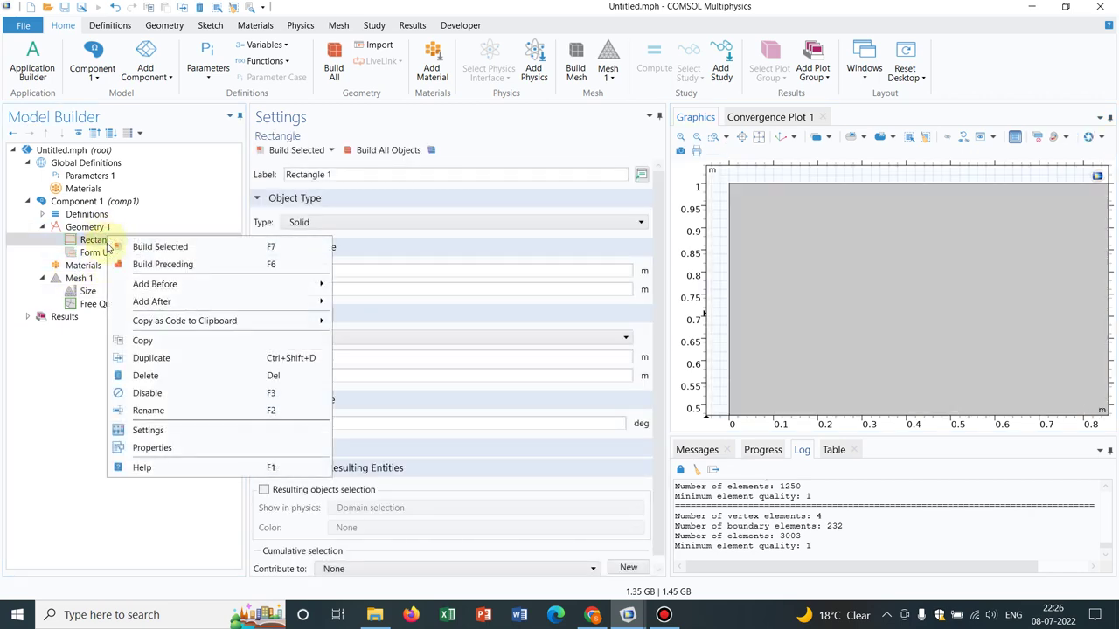
{"action": "left_click", "coordinate": [162, 375]}
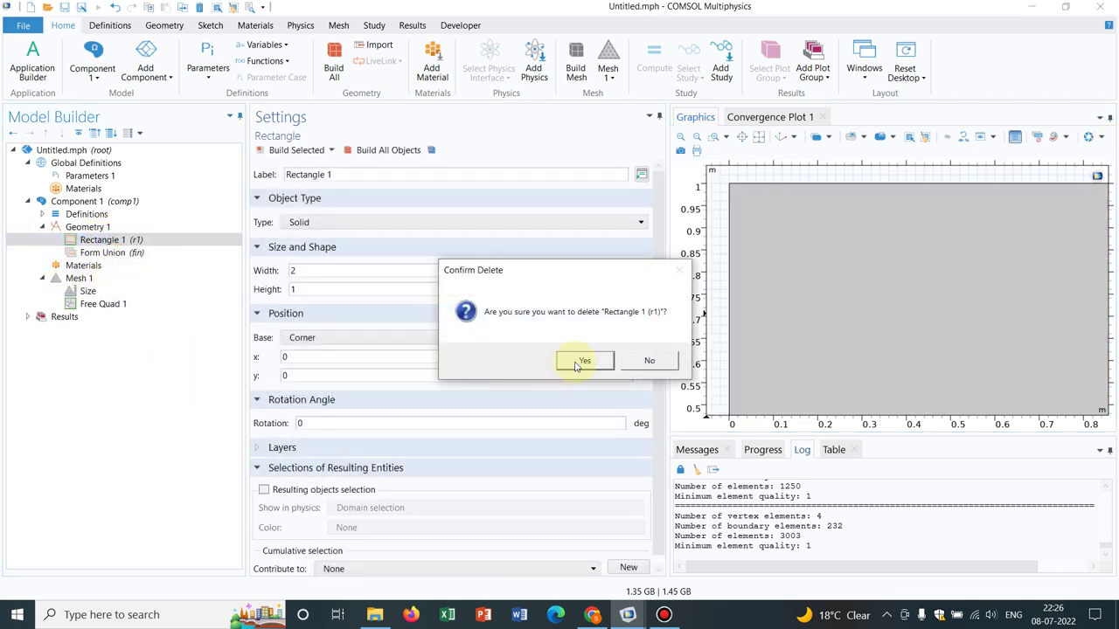
{"action": "left_click", "coordinate": [583, 361]}
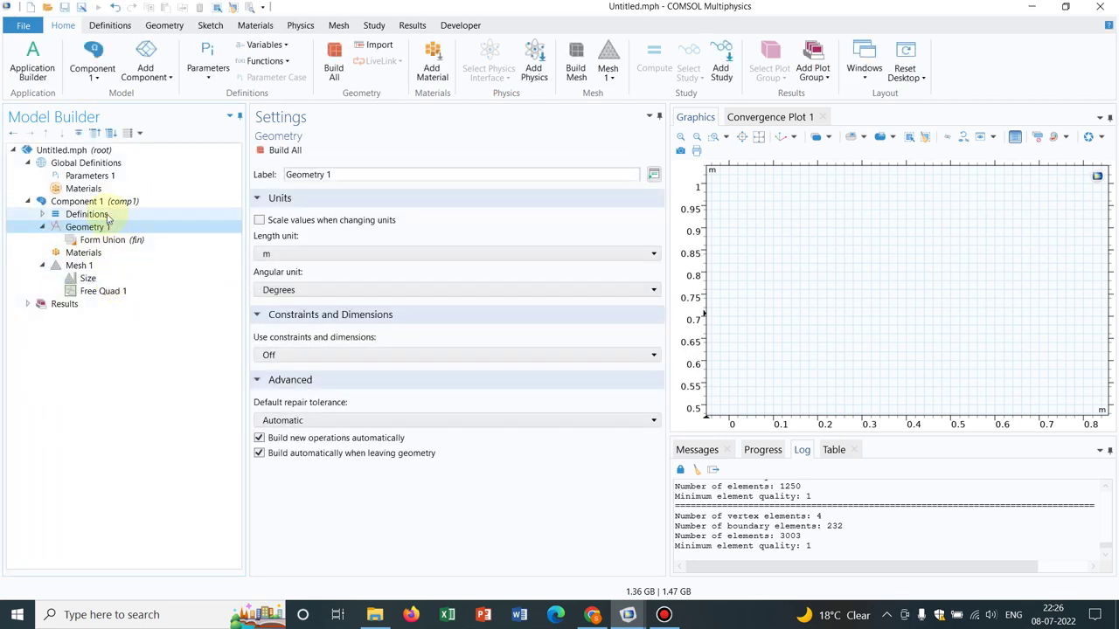
{"action": "left_click", "coordinate": [210, 26]}
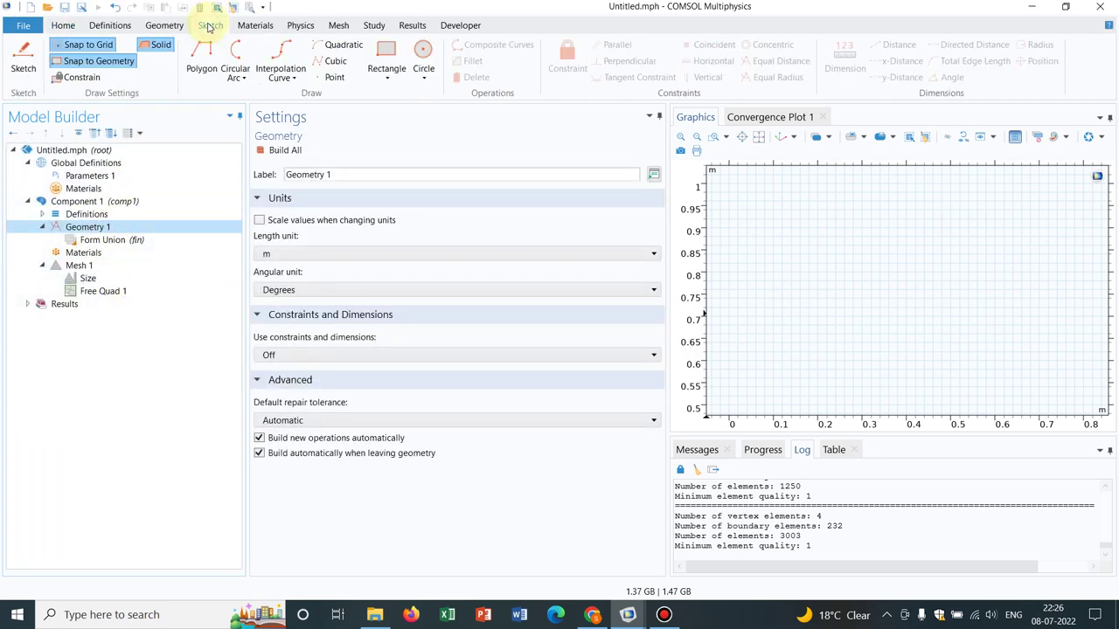
{"action": "left_click", "coordinate": [204, 49]}
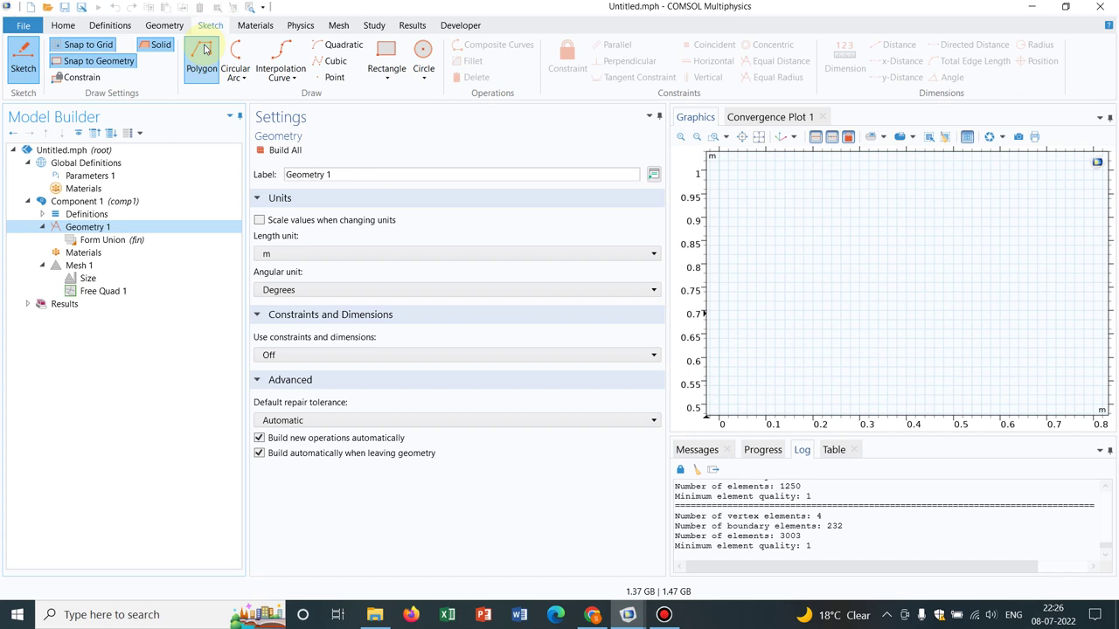
Add and build an Ellipse with semiaxes 1.5 m and 1 m at the origin, fitted in view
{"action": "right_click", "coordinate": [109, 228]}
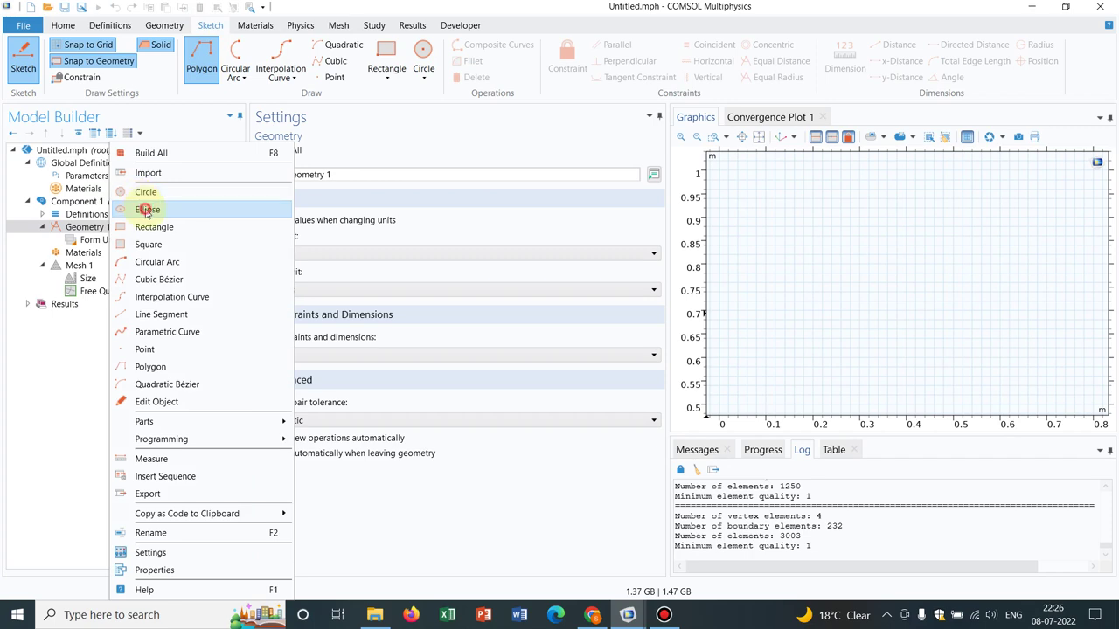
{"action": "left_click", "coordinate": [147, 210]}
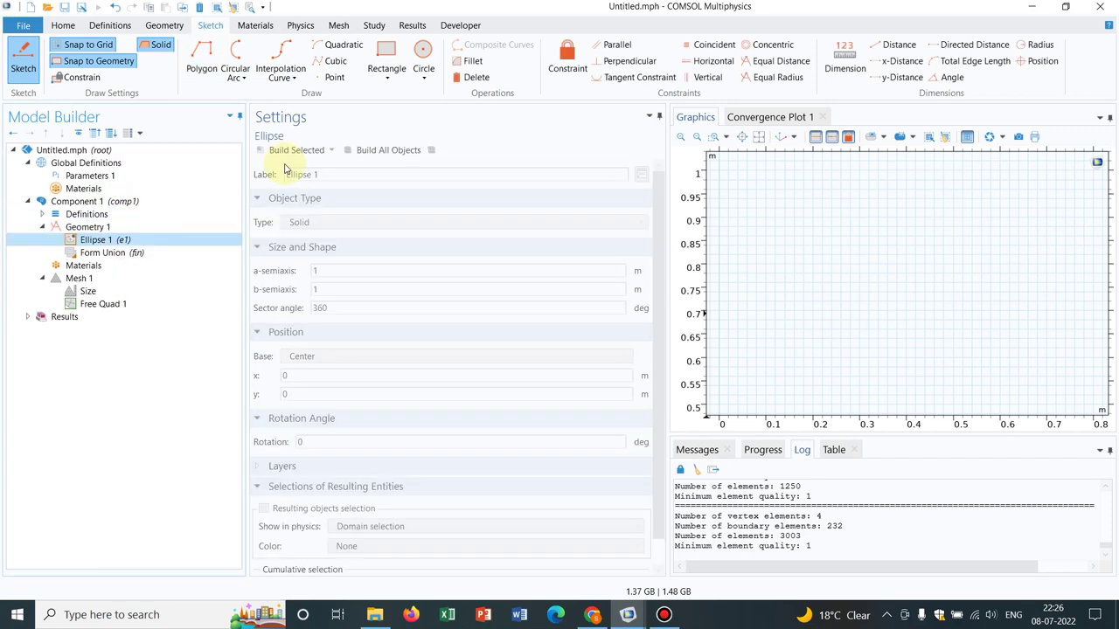
{"action": "left_click", "coordinate": [331, 288]}
{"action": "key", "text": "ctrl+a"}
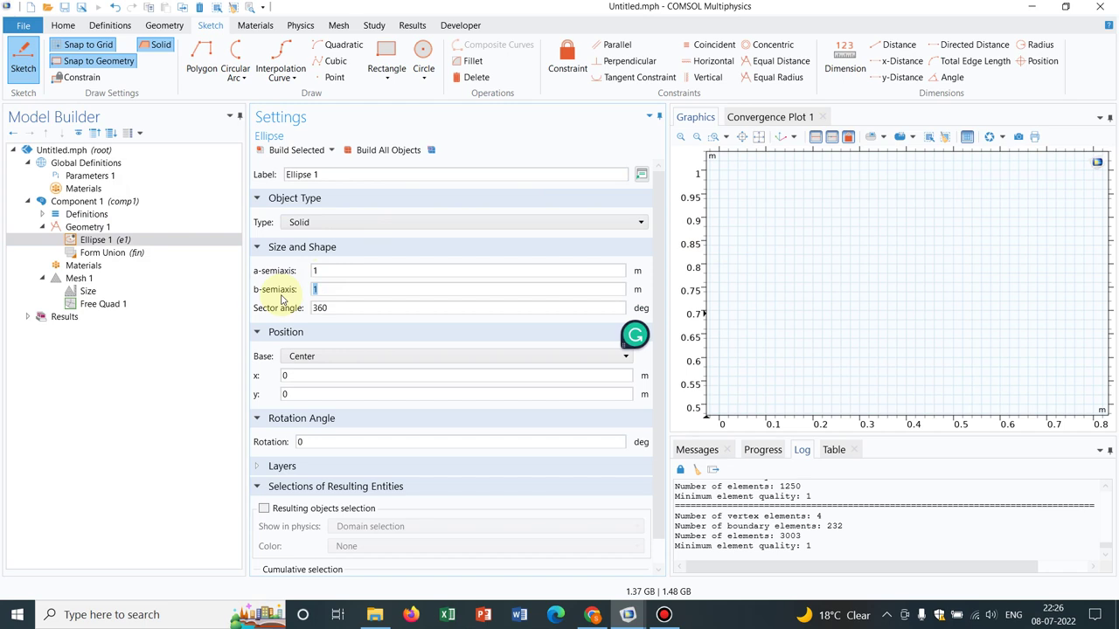
{"action": "left_click", "coordinate": [329, 271]}
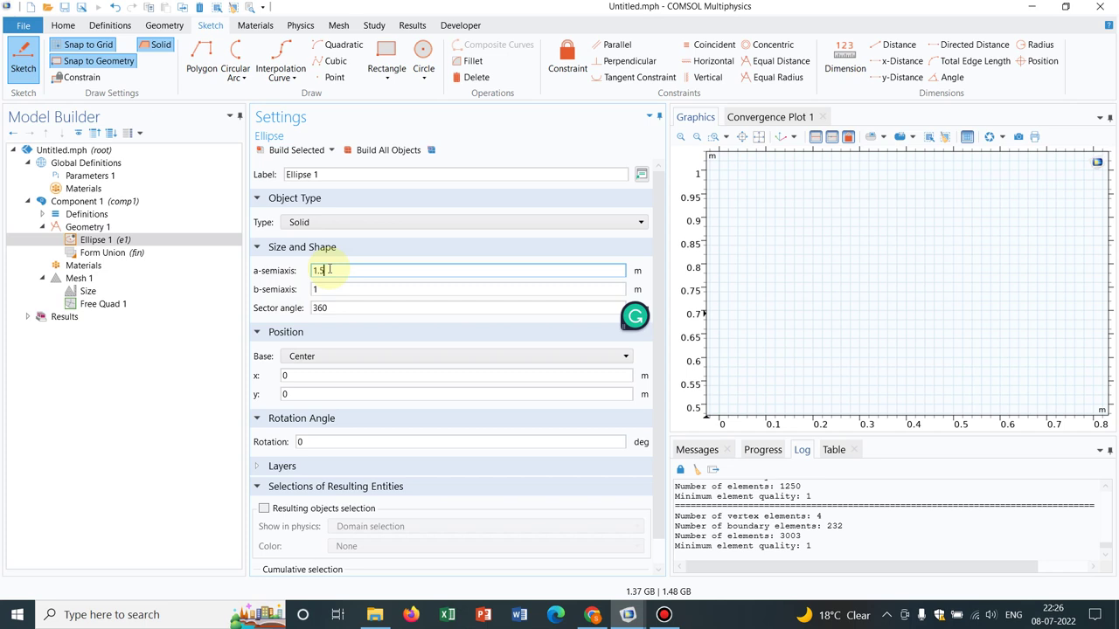
{"action": "left_click", "coordinate": [369, 150]}
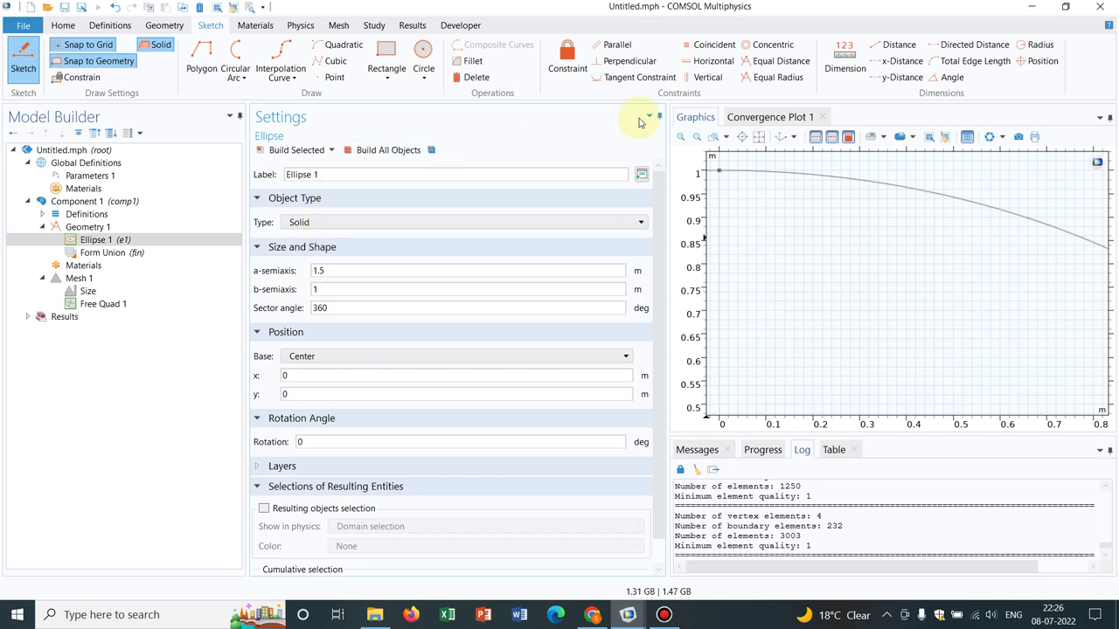
{"action": "left_click", "coordinate": [759, 138]}
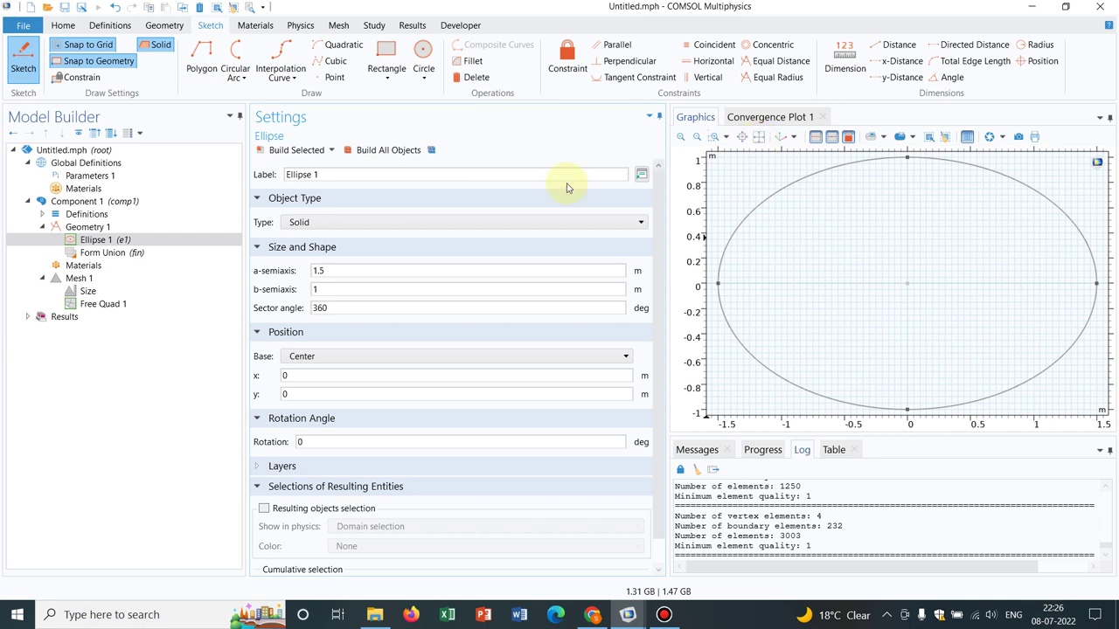
{"action": "left_click", "coordinate": [165, 25]}
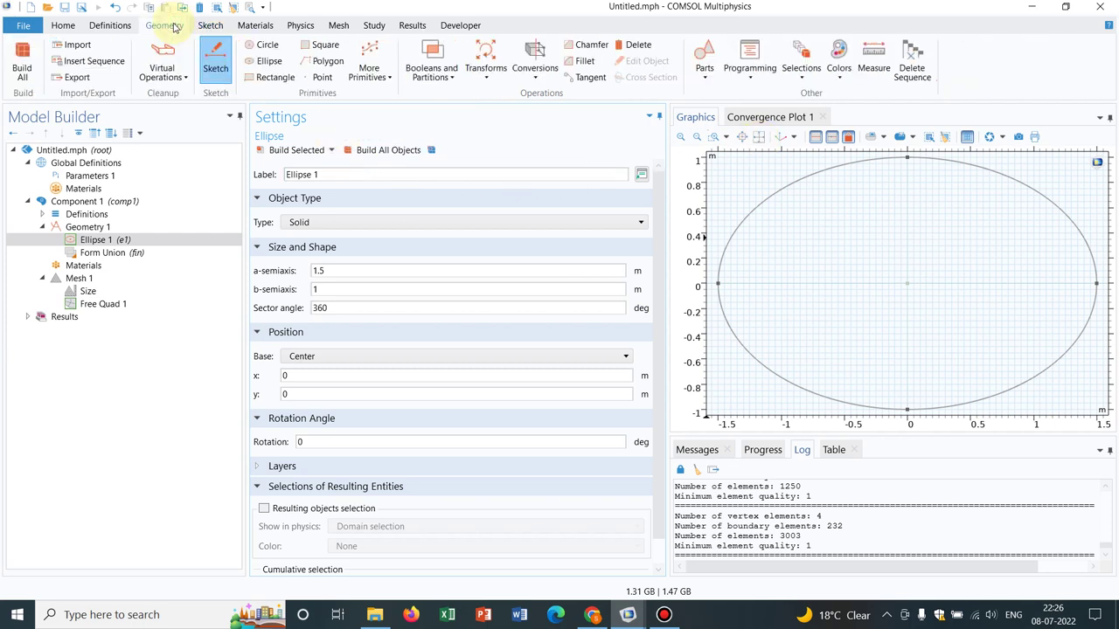
Replace the old Free Quad 1 with a new free quad mesh of the ellipse (7050 elements)
{"action": "left_click", "coordinate": [101, 280]}
{"action": "left_click", "coordinate": [114, 304]}
{"action": "right_click", "coordinate": [117, 304]}
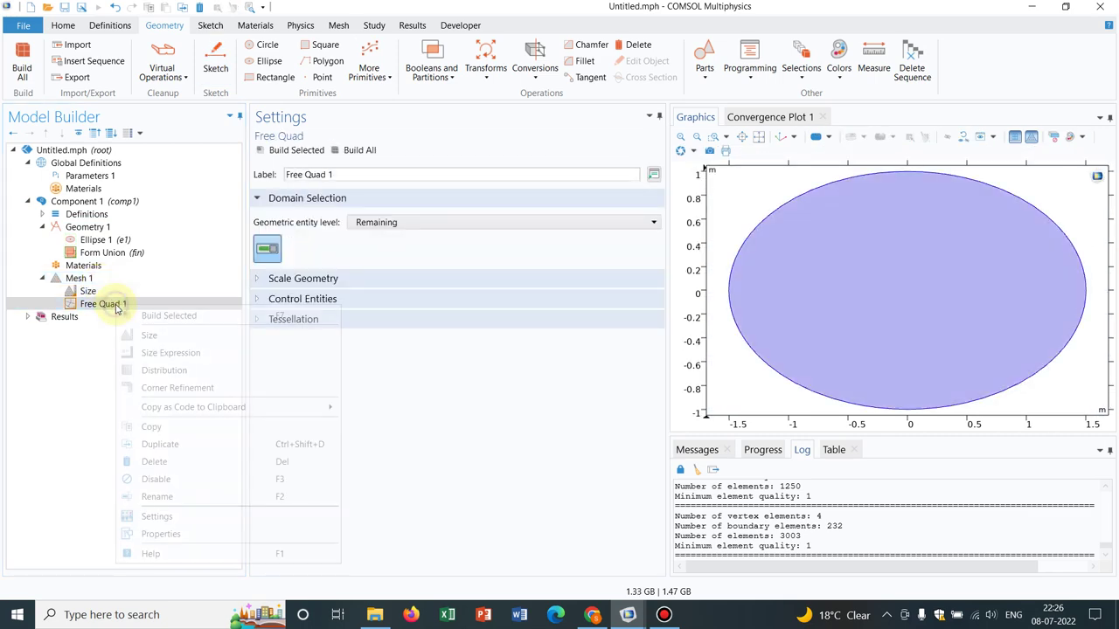
{"action": "left_click", "coordinate": [162, 462]}
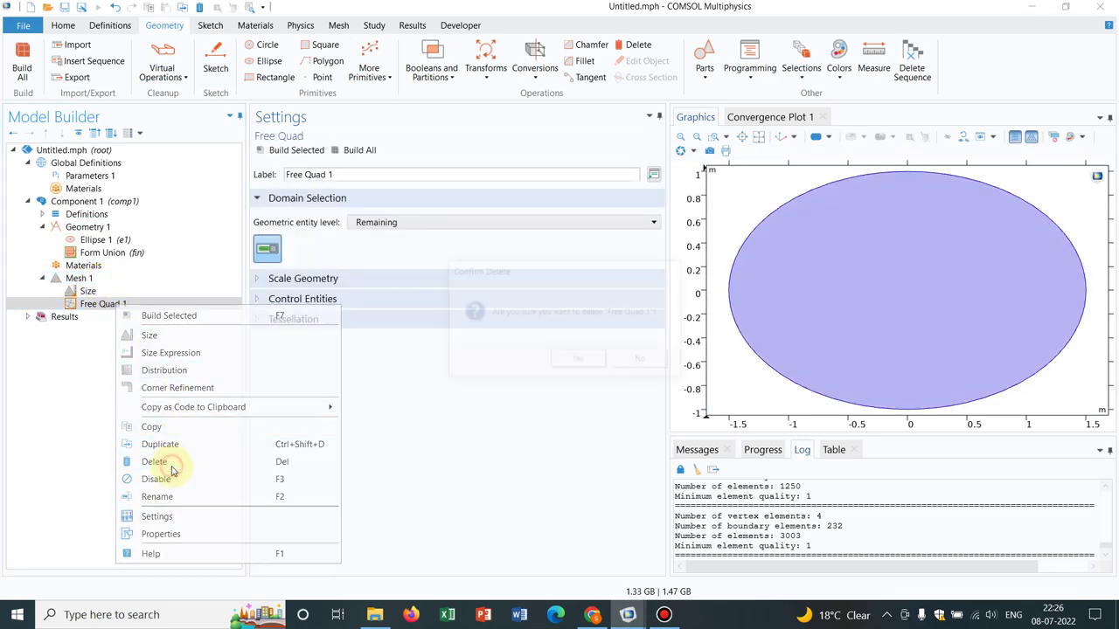
{"action": "left_click", "coordinate": [574, 362]}
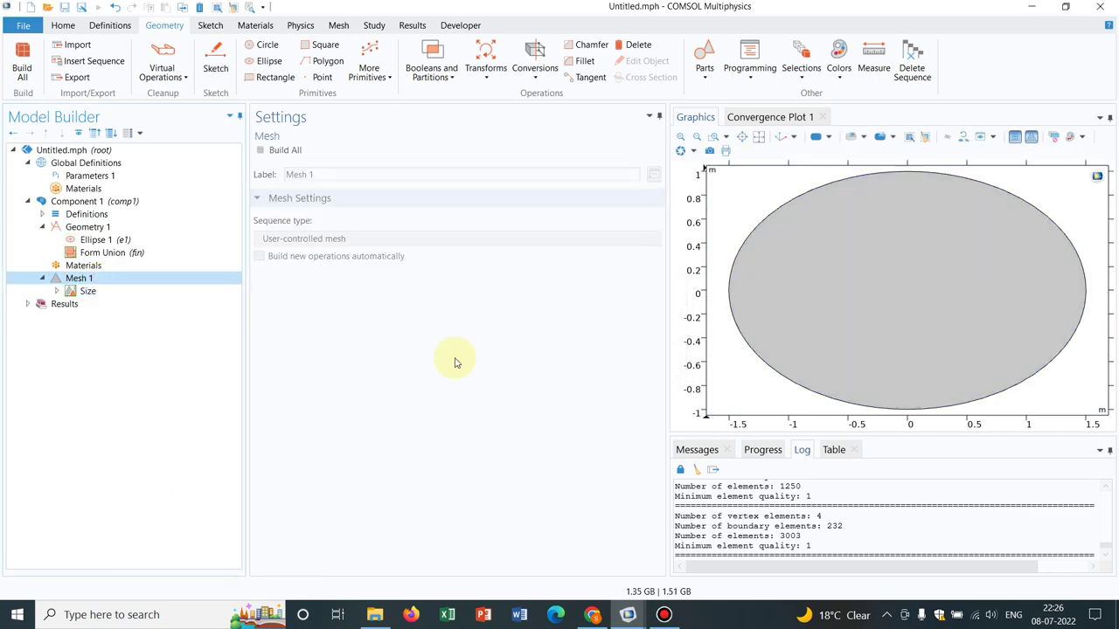
{"action": "left_click", "coordinate": [96, 278]}
{"action": "right_click", "coordinate": [97, 278]}
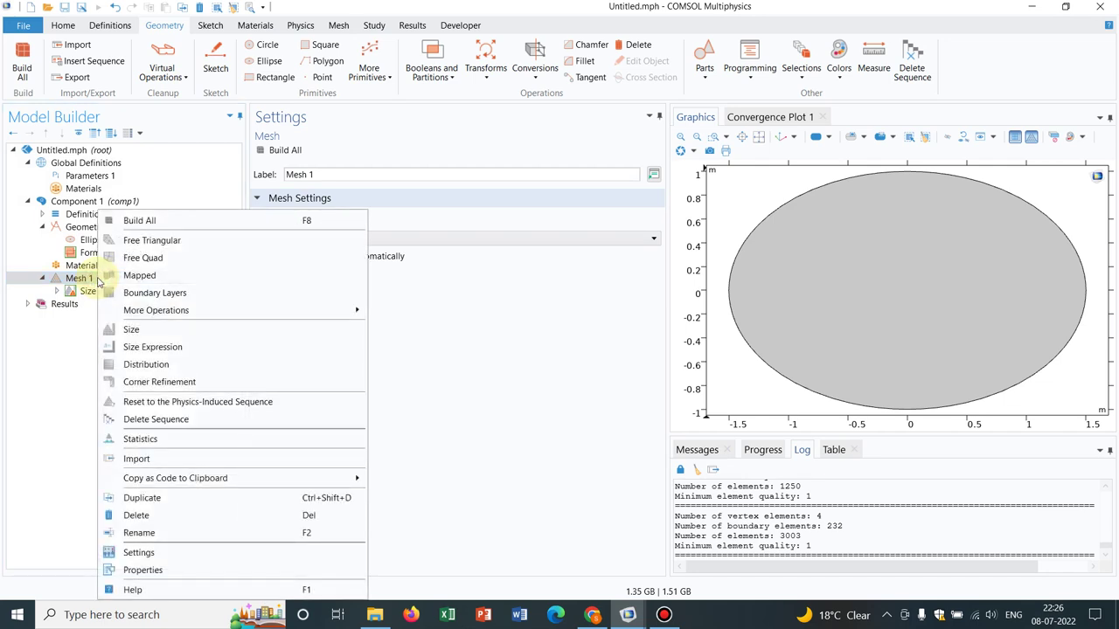
{"action": "left_click", "coordinate": [166, 258]}
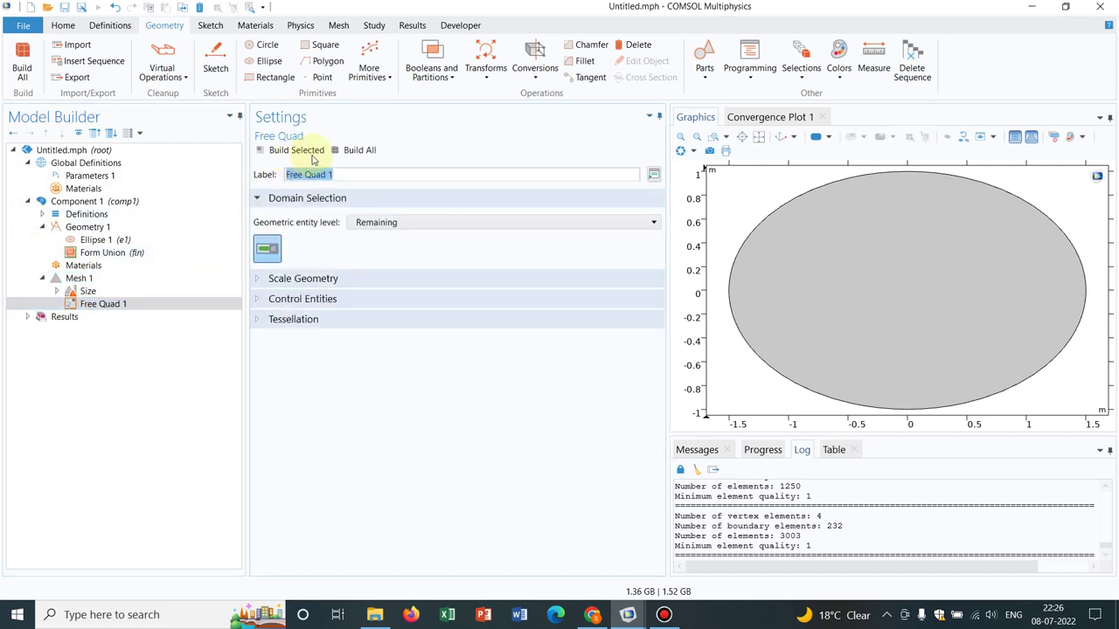
{"action": "left_click", "coordinate": [358, 151]}
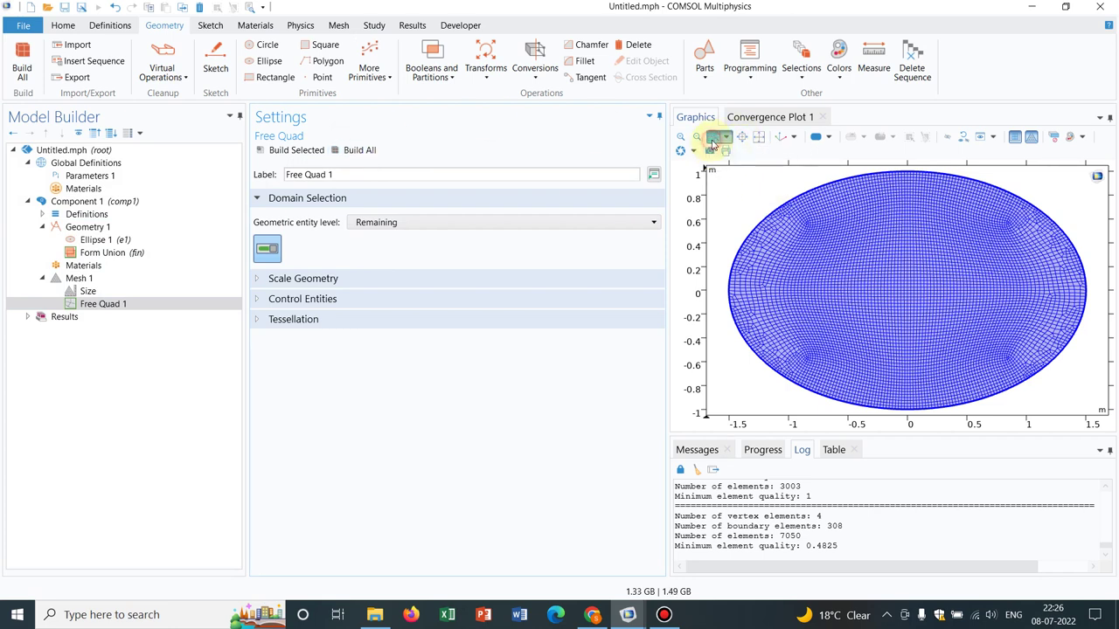
Zoom into the mesh's upper-left and right edges, returning to the full view each time
{"action": "left_click", "coordinate": [715, 142]}
{"action": "left_click_drag", "start_coordinate": [734, 210], "coordinate": [829, 282]}
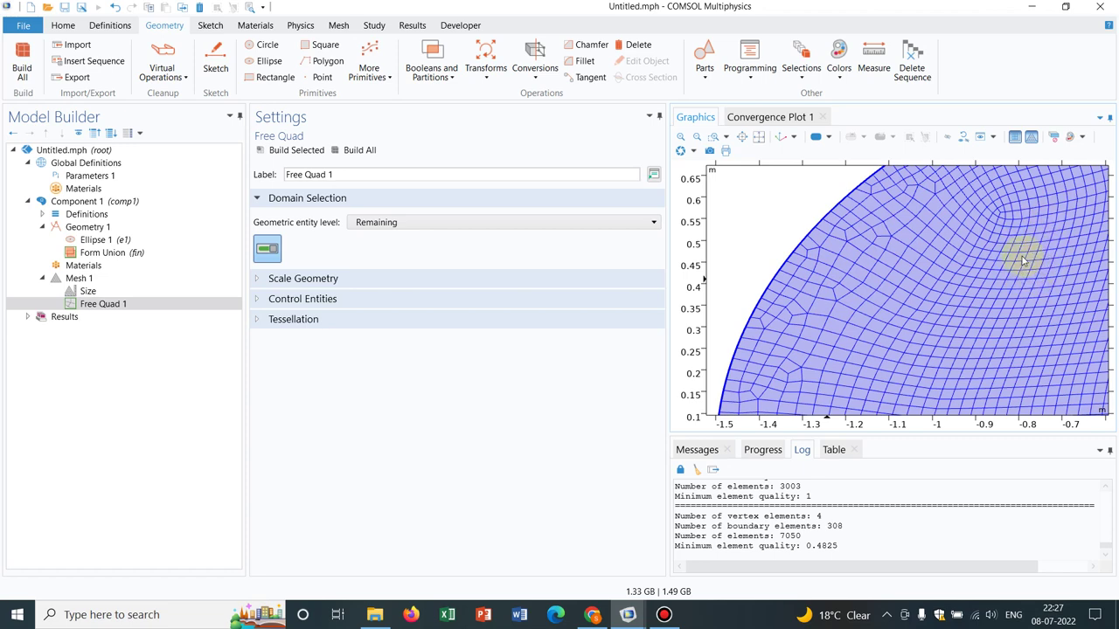
{"action": "left_click", "coordinate": [760, 138]}
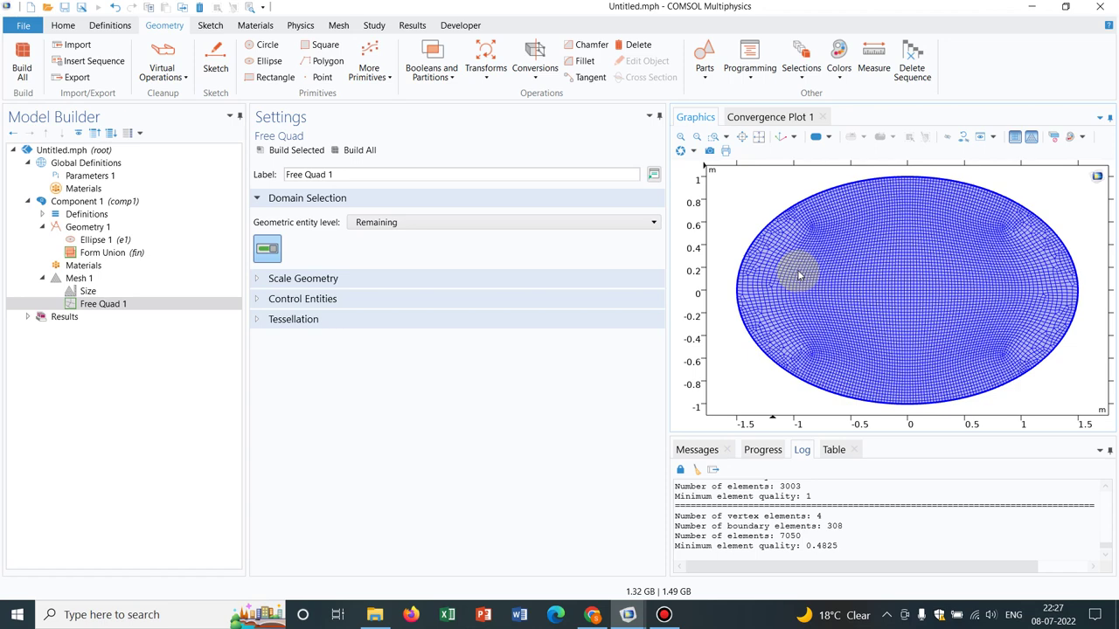
{"action": "left_click", "coordinate": [716, 138]}
{"action": "left_click_drag", "start_coordinate": [983, 204], "coordinate": [1082, 313]}
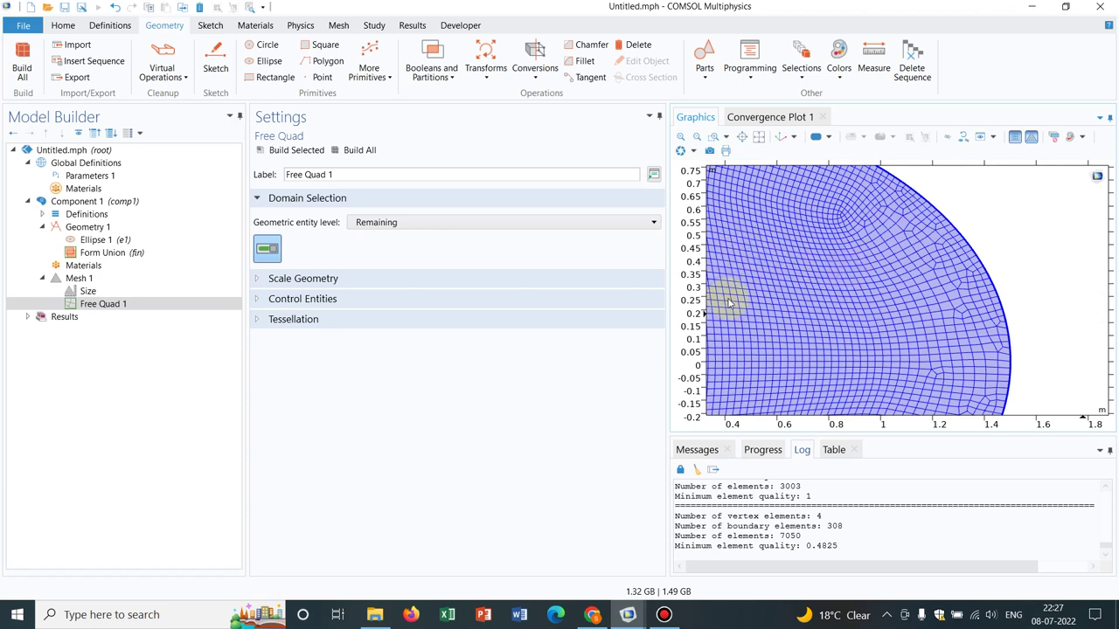
{"action": "left_click", "coordinate": [757, 137]}
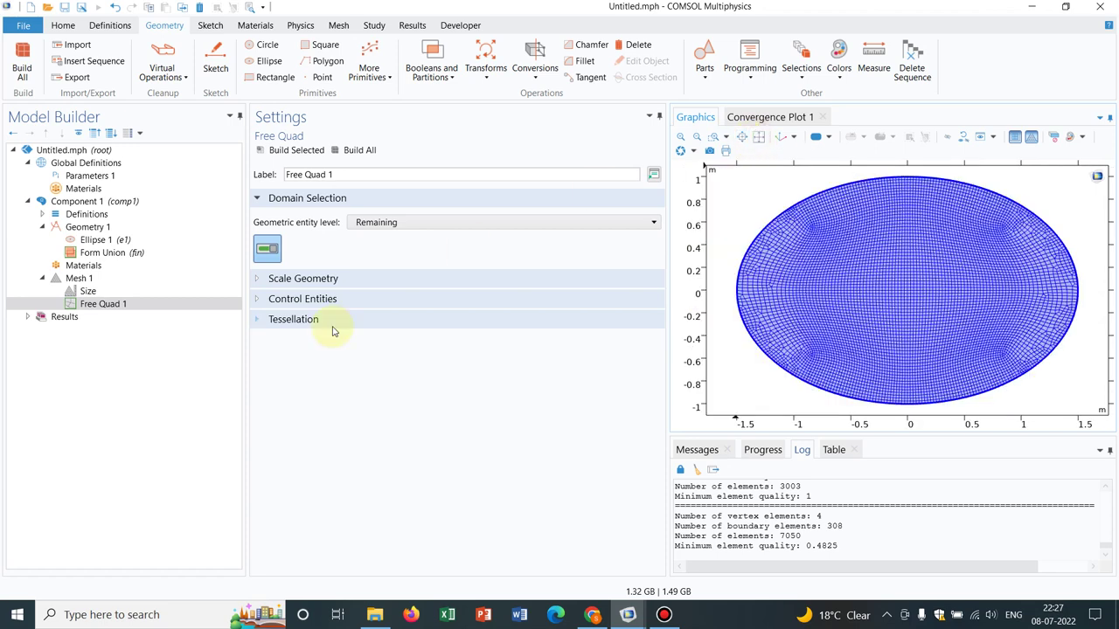
Delete Free Quad 1 and build a Free Triangular mesh on the ellipse (22180 elements)
{"action": "right_click", "coordinate": [137, 305]}
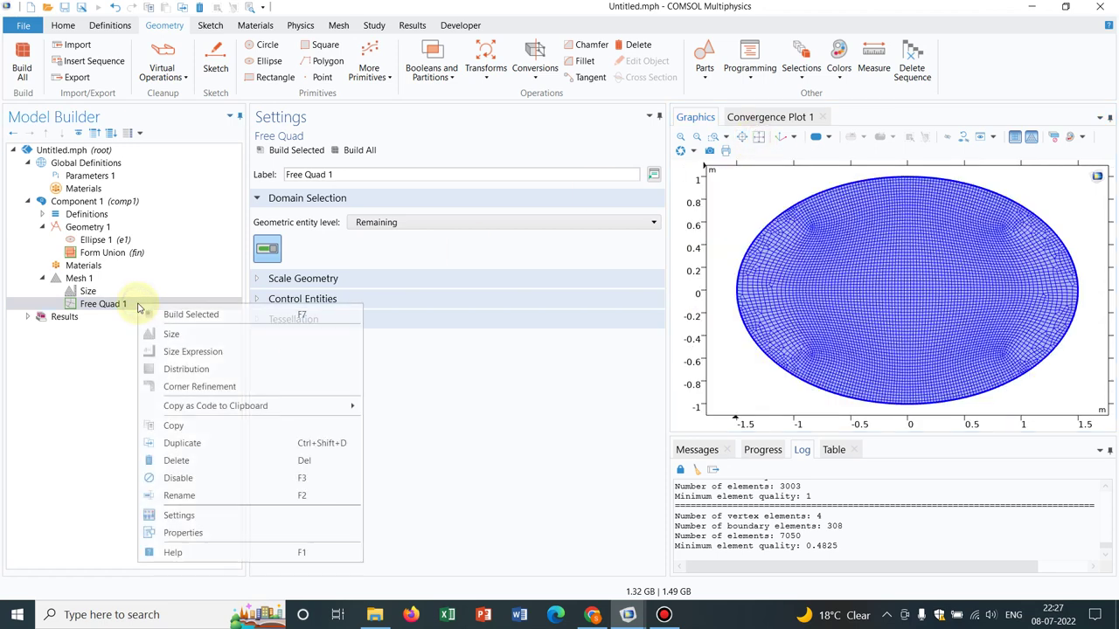
{"action": "left_click", "coordinate": [192, 468]}
{"action": "left_click", "coordinate": [572, 360]}
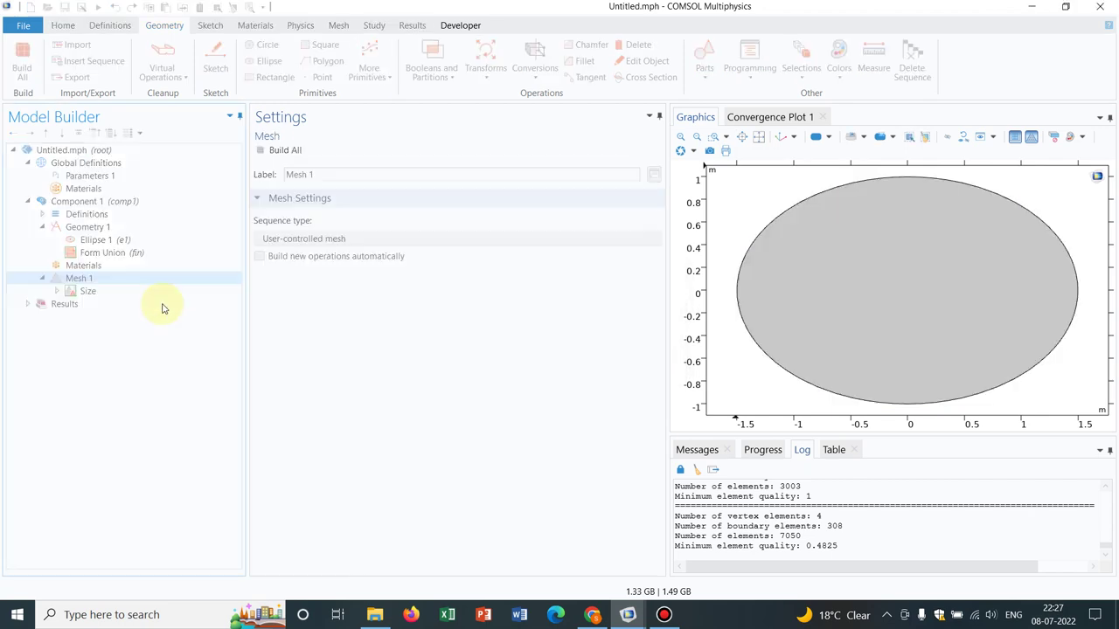
{"action": "right_click", "coordinate": [92, 278]}
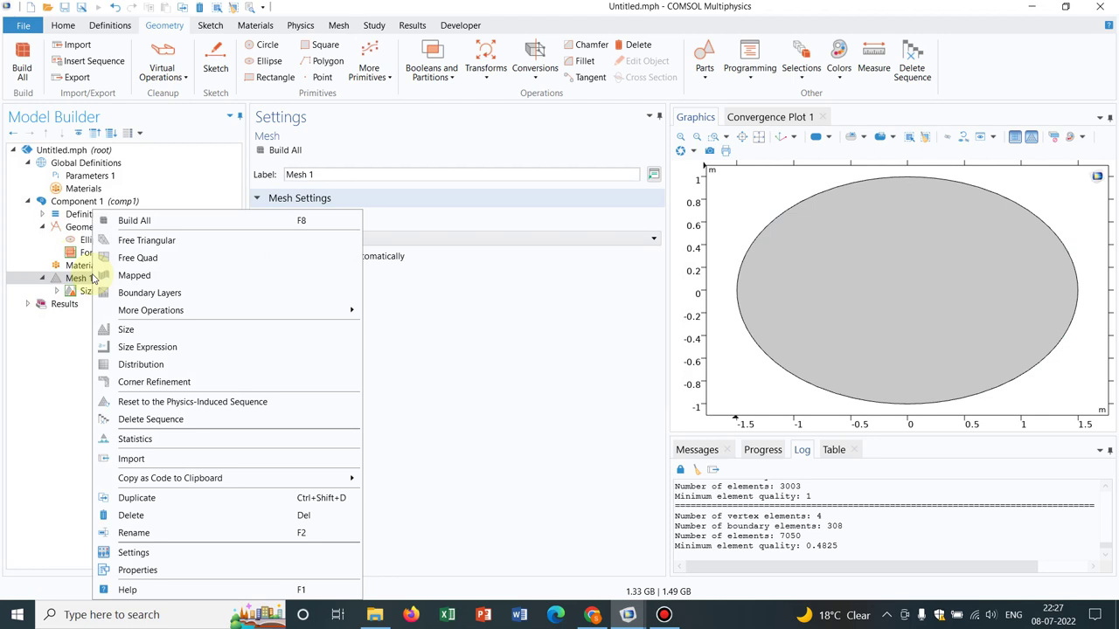
{"action": "left_click", "coordinate": [153, 245]}
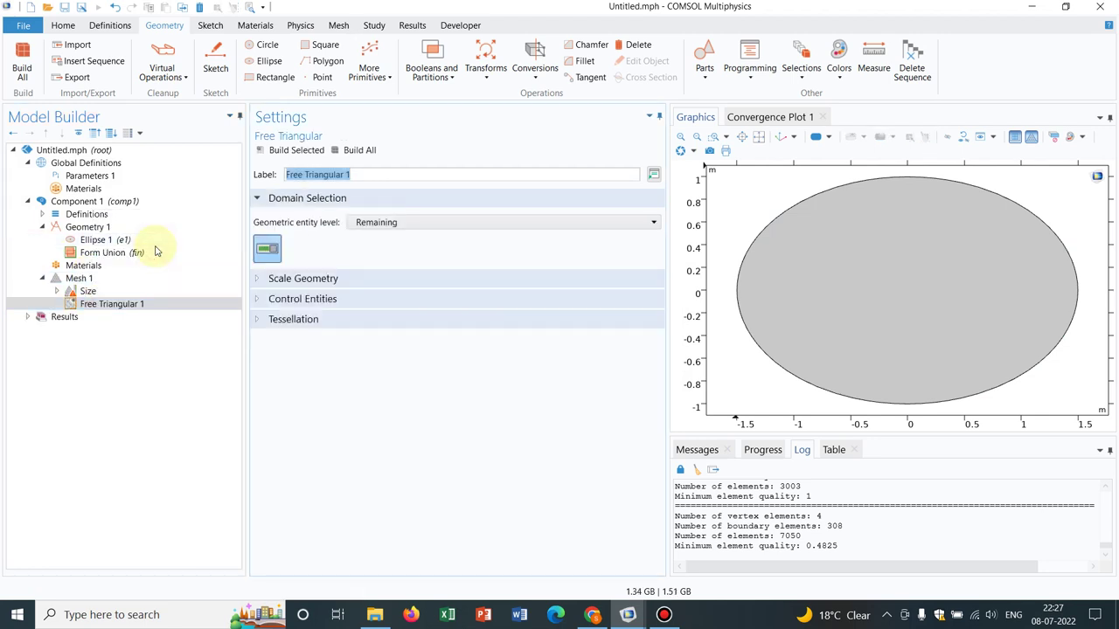
{"action": "left_click", "coordinate": [362, 151]}
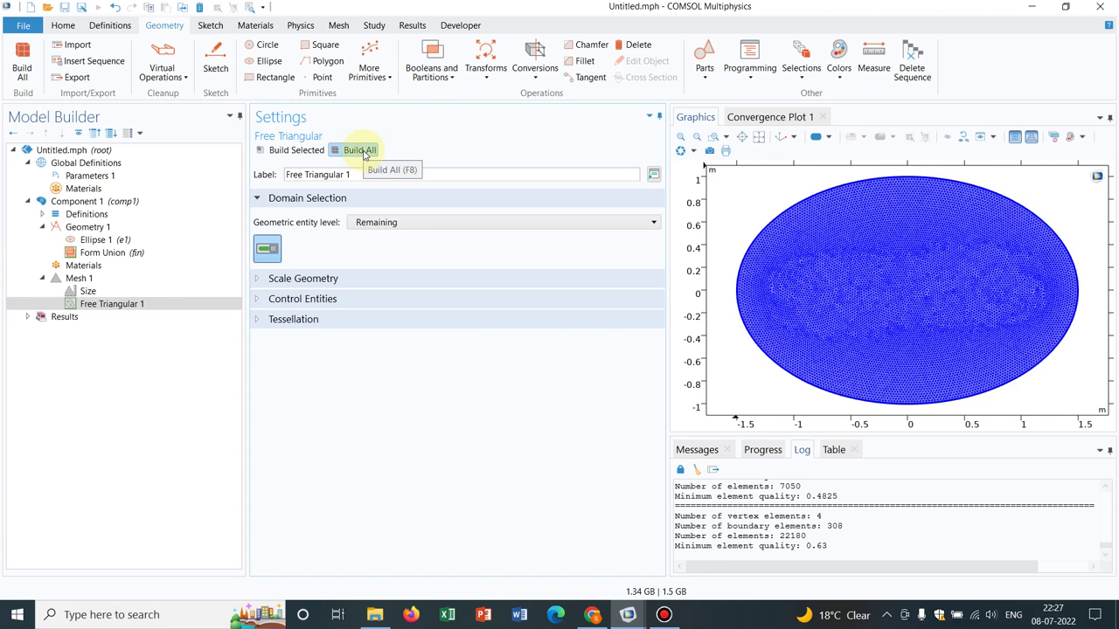
Zoom into the triangular mesh's upper-left edge, then restore the full view
{"action": "left_click", "coordinate": [712, 138]}
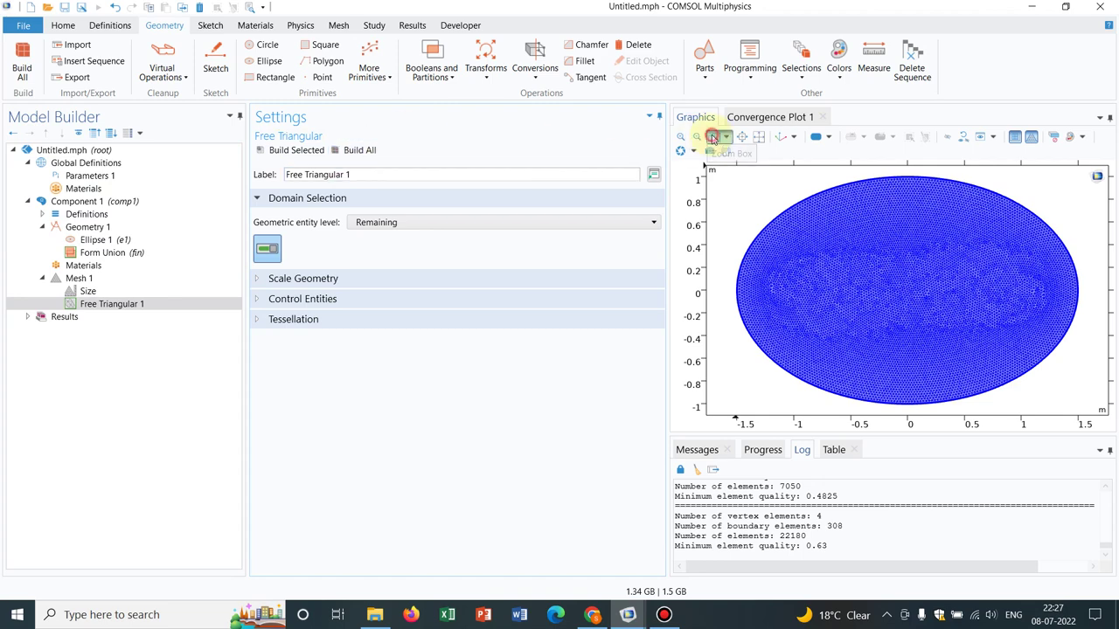
{"action": "left_click_drag", "start_coordinate": [787, 183], "coordinate": [880, 279]}
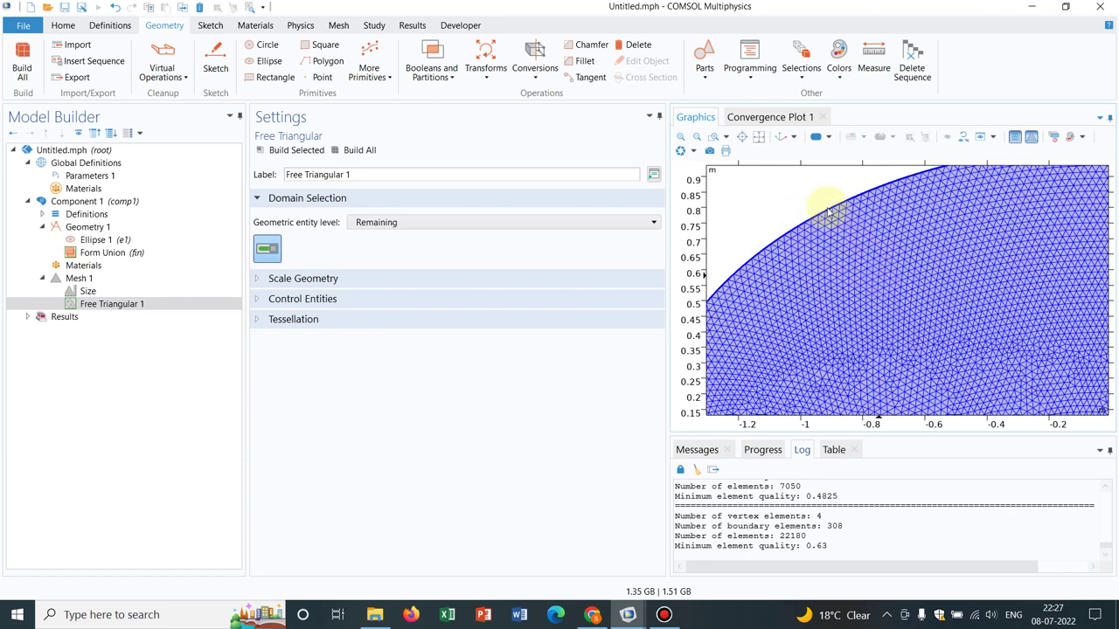
{"action": "left_click", "coordinate": [759, 137]}
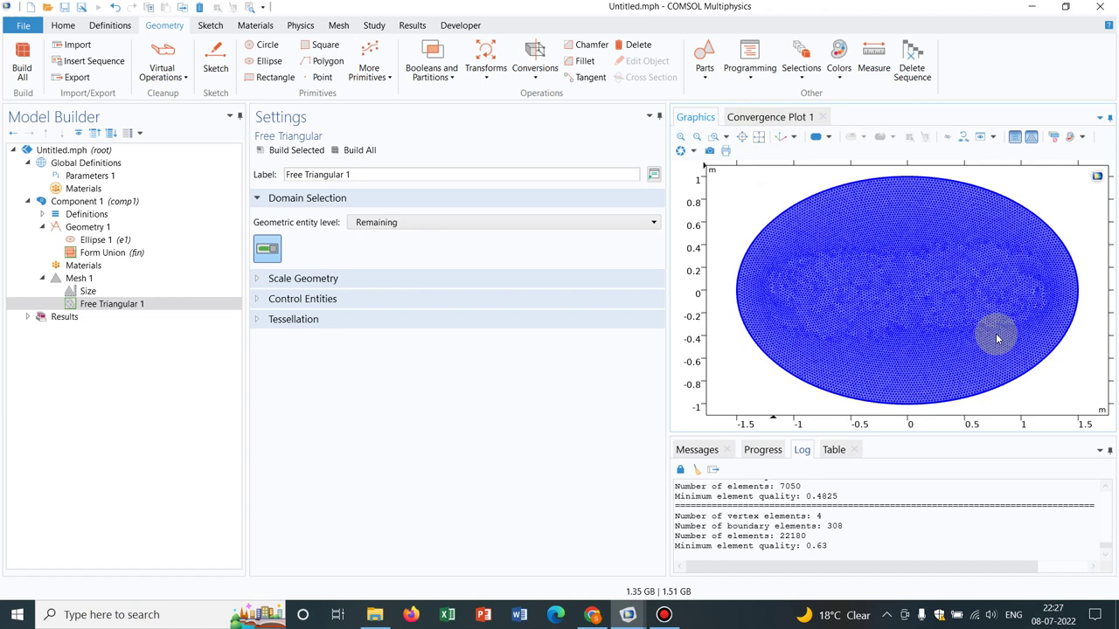
{"action": "left_click", "coordinate": [140, 282]}
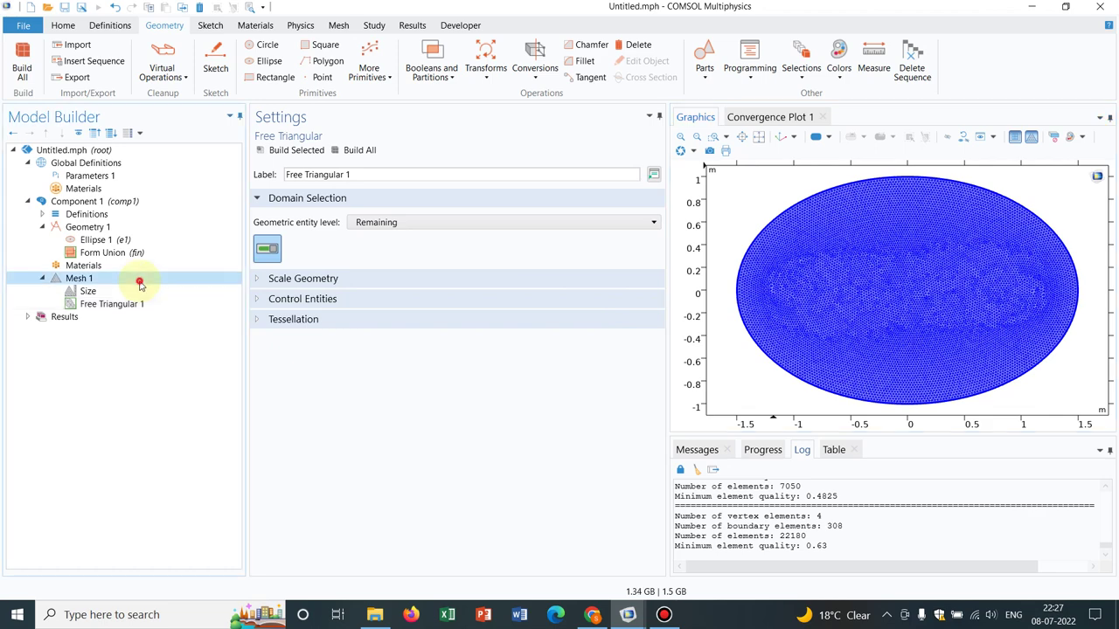
Plot Mesh 1 to create Mesh Plot 1 under Results, coloured by element skewness
{"action": "right_click", "coordinate": [139, 286]}
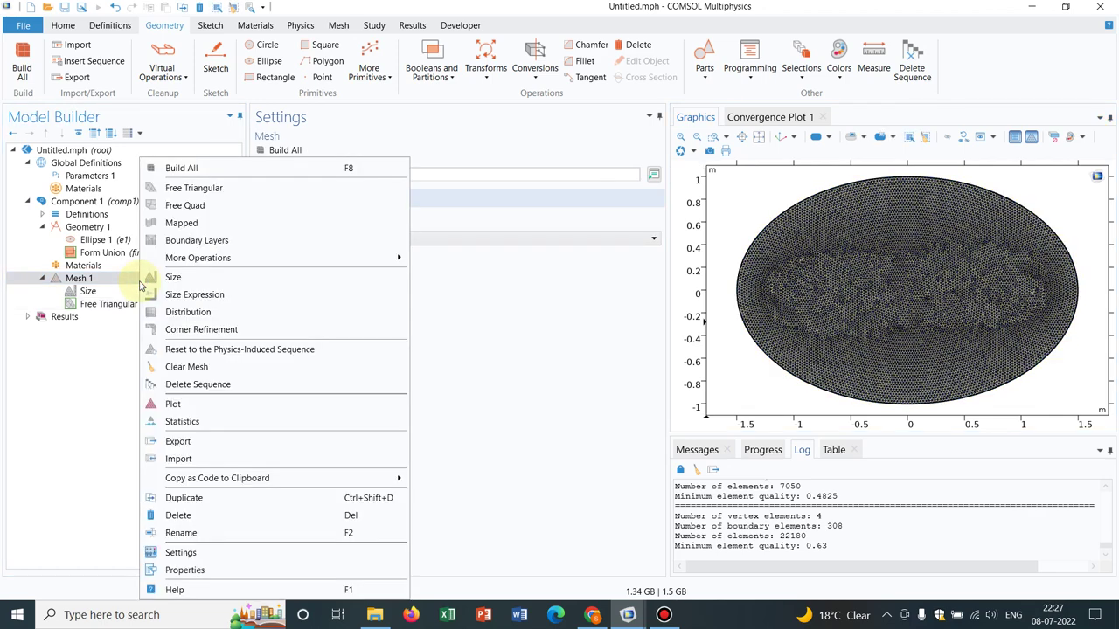
{"action": "left_click", "coordinate": [192, 409]}
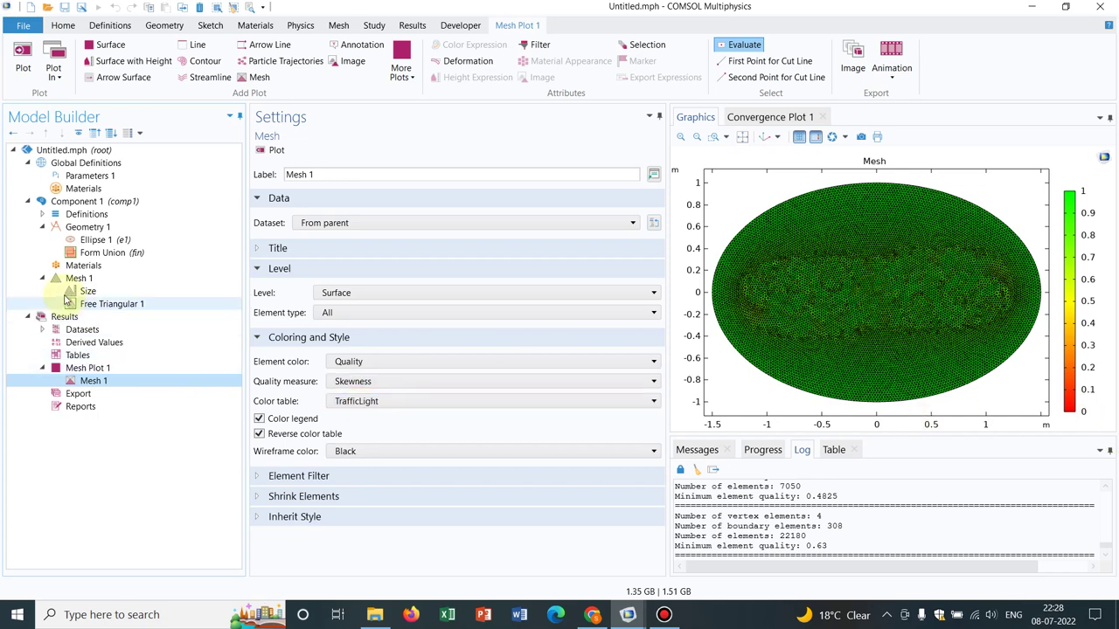
{"action": "left_click", "coordinate": [126, 305]}
Delete Free Triangular 1, then add a Free Quad step to Mesh 1 and build it (7050 elements)
{"action": "right_click", "coordinate": [128, 306]}
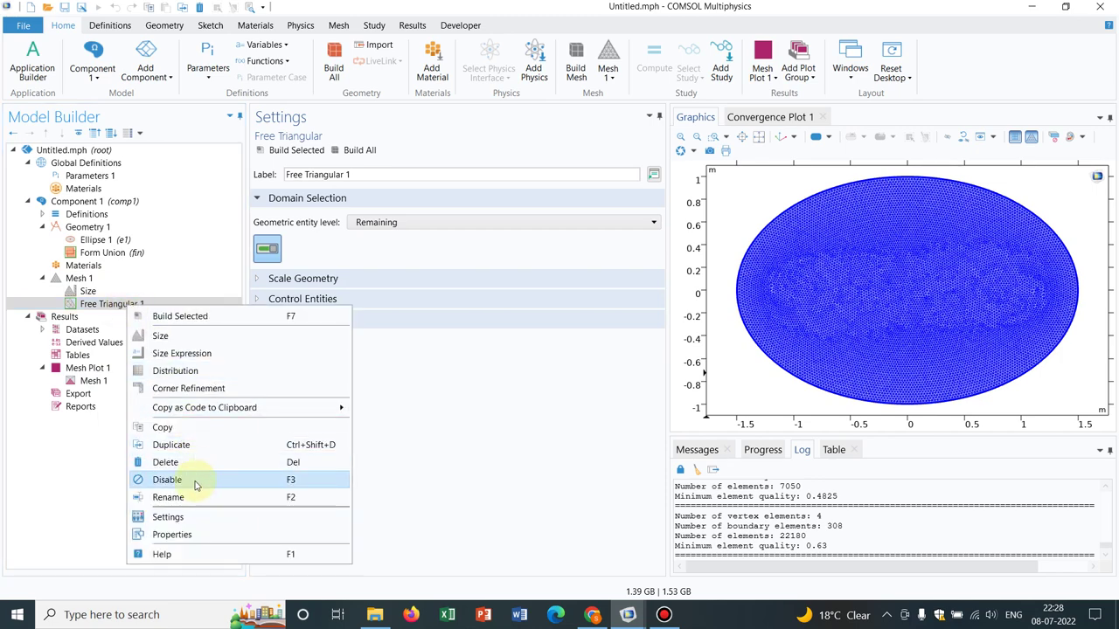
{"action": "left_click", "coordinate": [200, 462]}
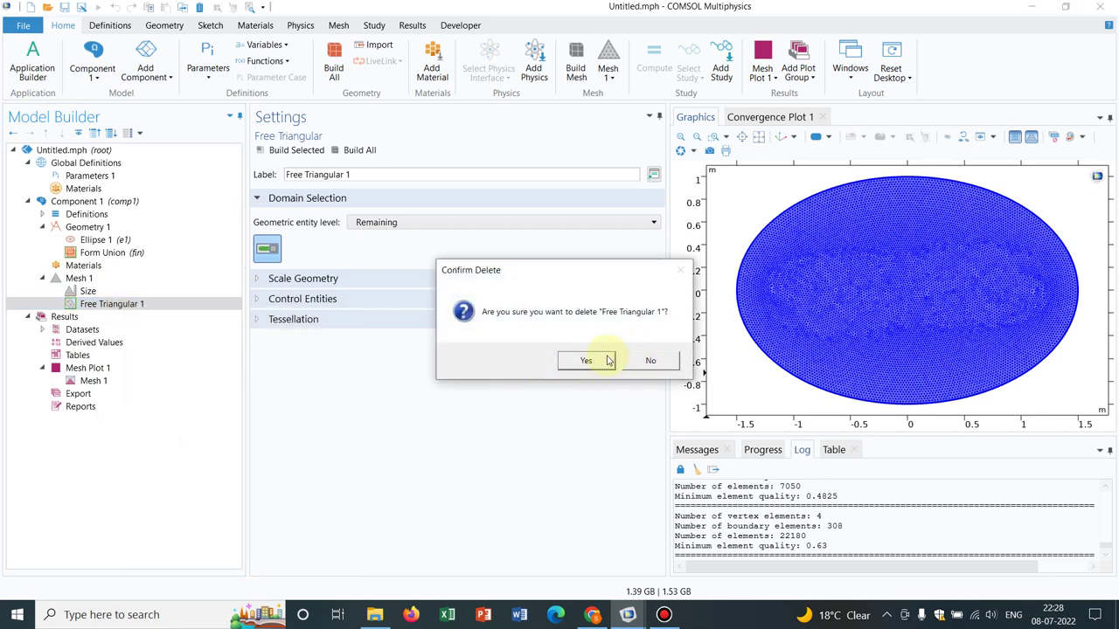
{"action": "left_click", "coordinate": [585, 361]}
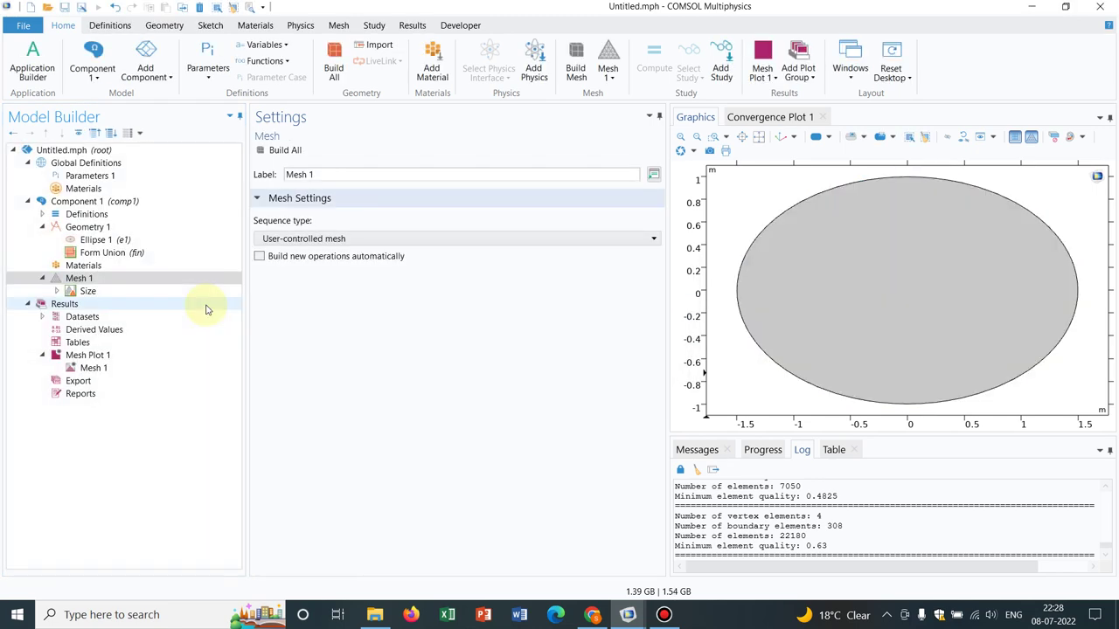
{"action": "right_click", "coordinate": [96, 278]}
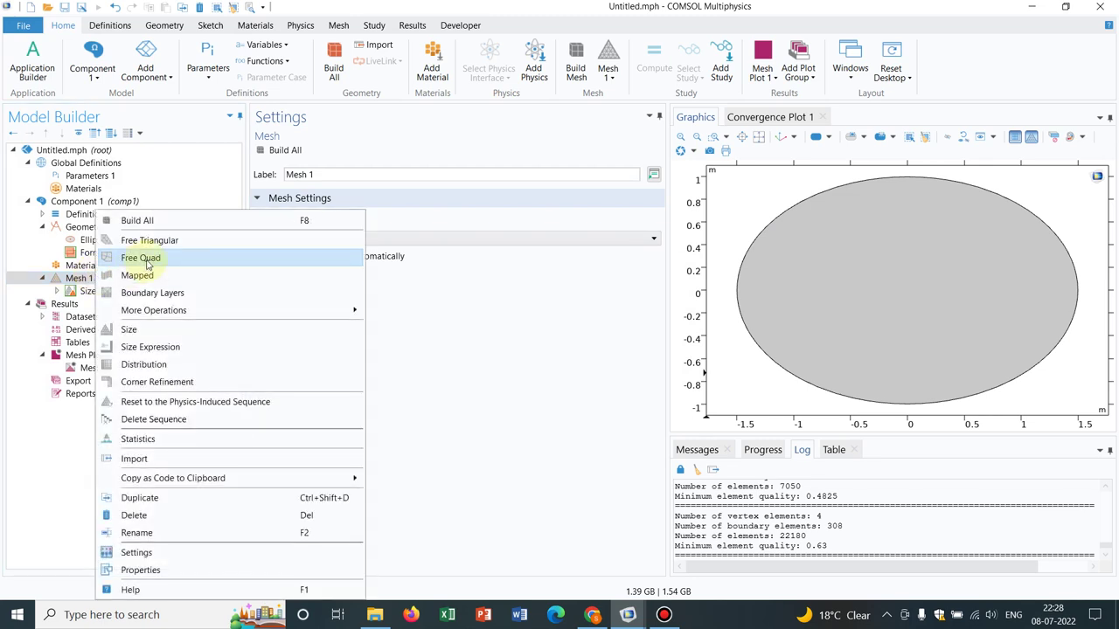
{"action": "left_click", "coordinate": [141, 259]}
{"action": "left_click", "coordinate": [351, 151]}
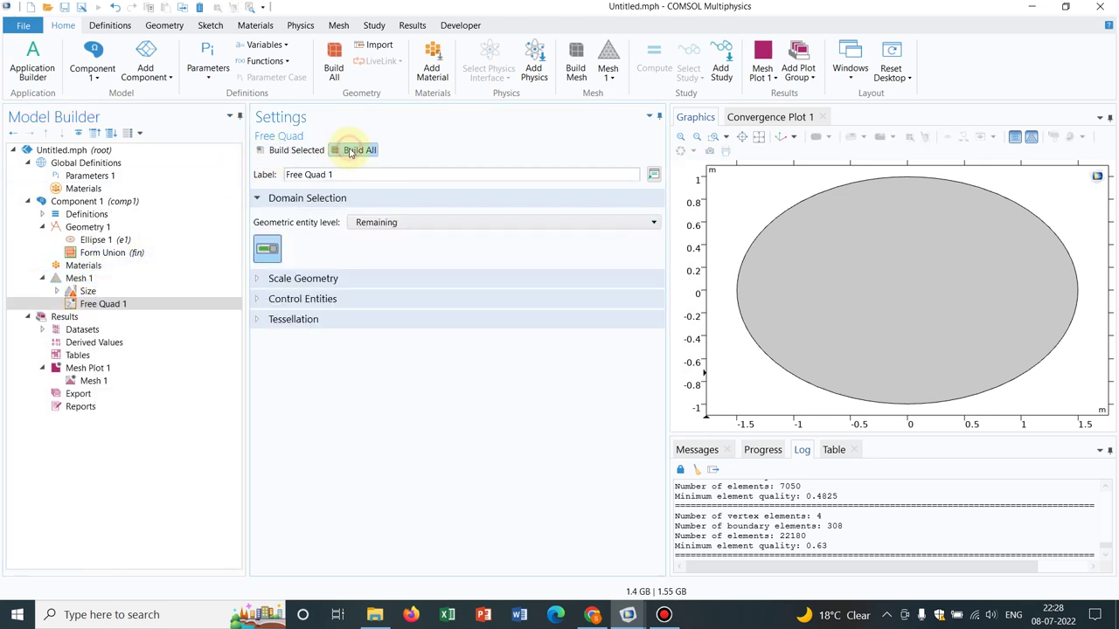
{"action": "left_click", "coordinate": [86, 279]}
Create Mesh Plot 2 from Mesh 1 and widen the graphics panel
{"action": "right_click", "coordinate": [97, 280]}
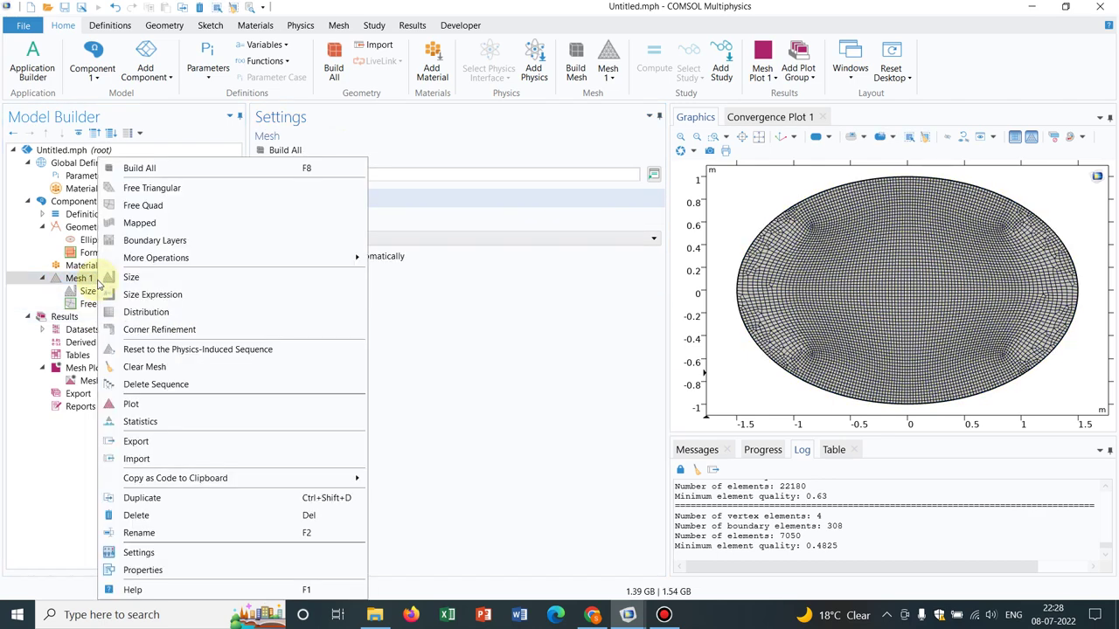
{"action": "left_click", "coordinate": [153, 404]}
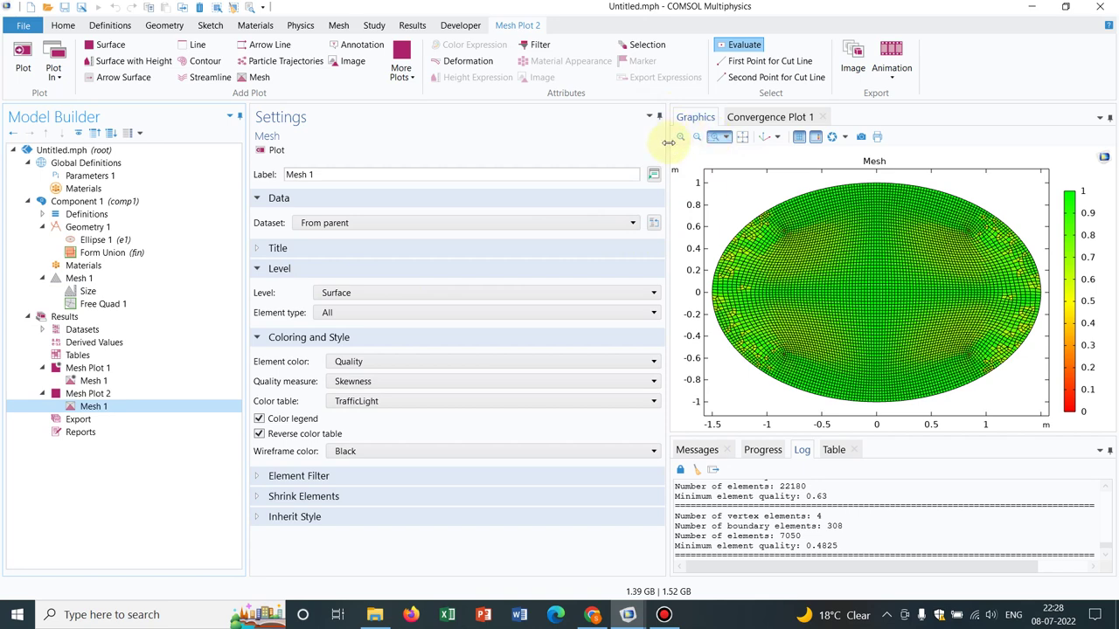
{"action": "left_click_drag", "start_coordinate": [668, 142], "coordinate": [429, 137]}
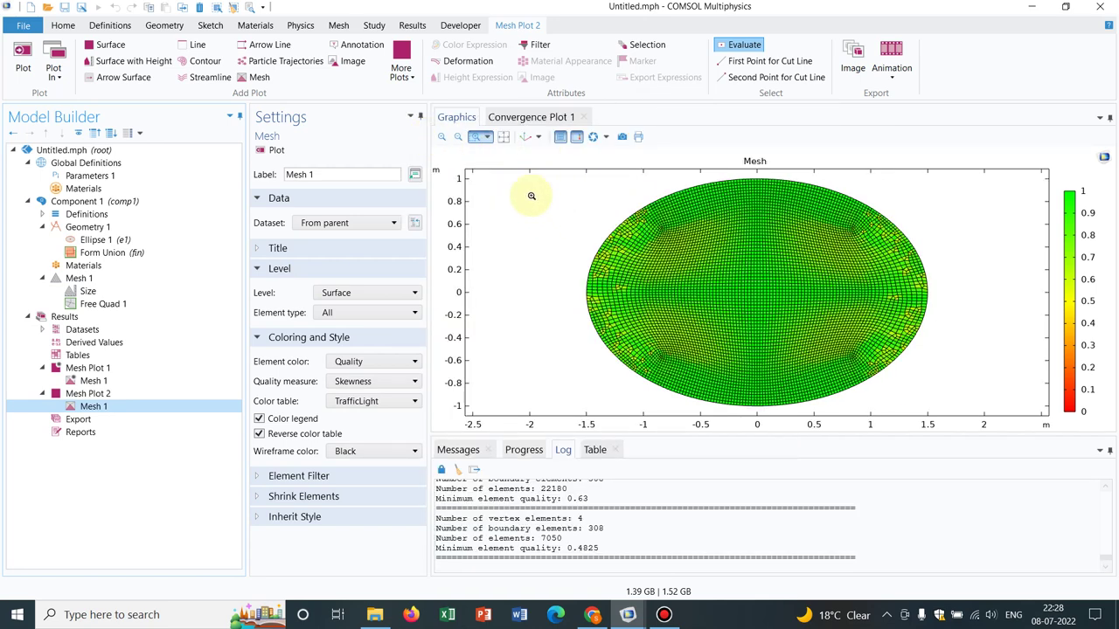
Zoom into the ellipse's left end to inspect the skewness colours, then zoom back to extents
{"action": "left_click", "coordinate": [474, 136]}
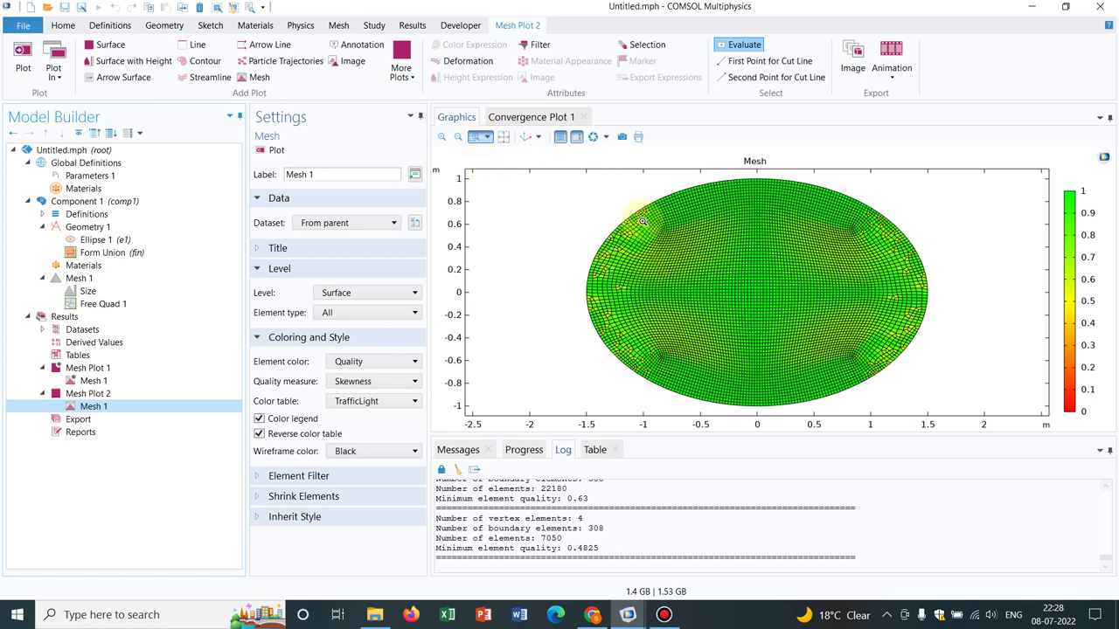
{"action": "left_click_drag", "start_coordinate": [643, 222], "coordinate": [717, 379]}
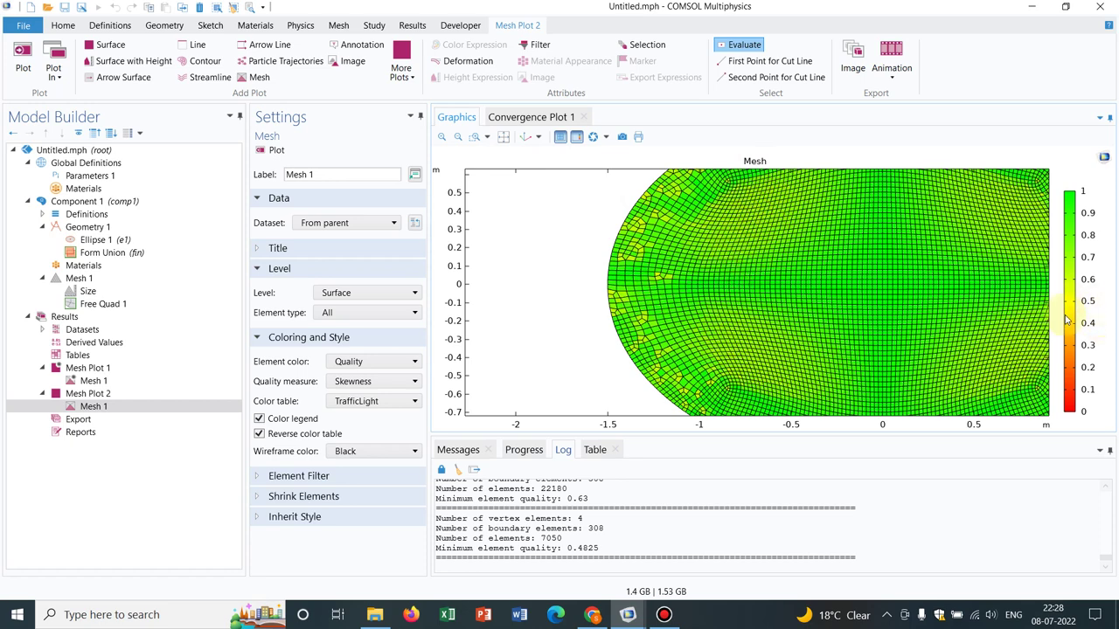
{"action": "left_click", "coordinate": [504, 137]}
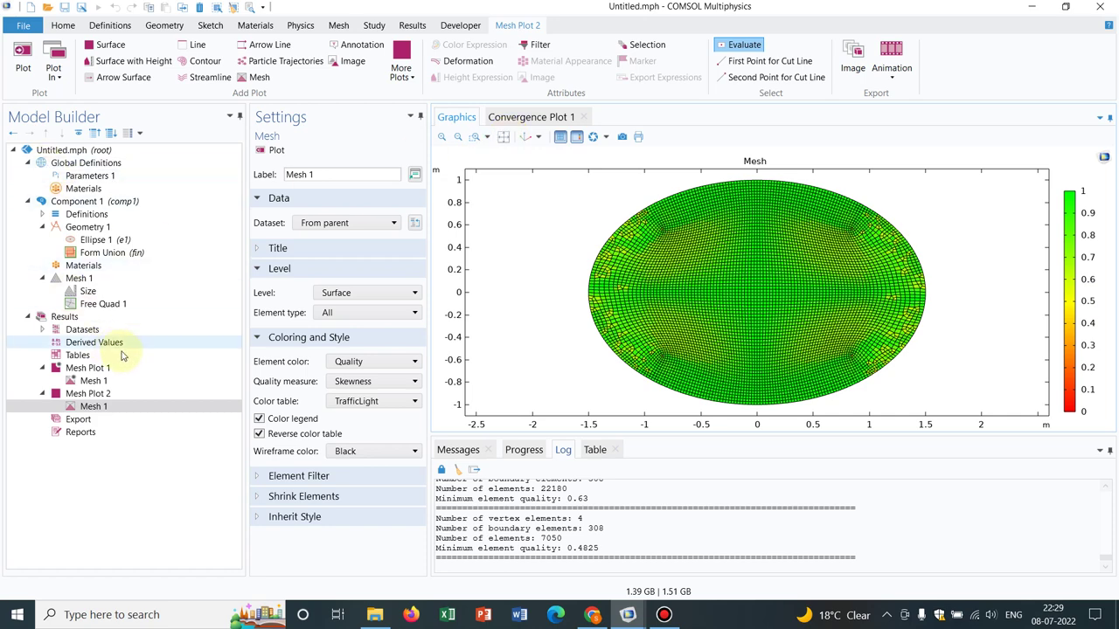
Select the Mesh 1 node to show the plain 7050-element free quad mesh
{"action": "left_click", "coordinate": [78, 278]}
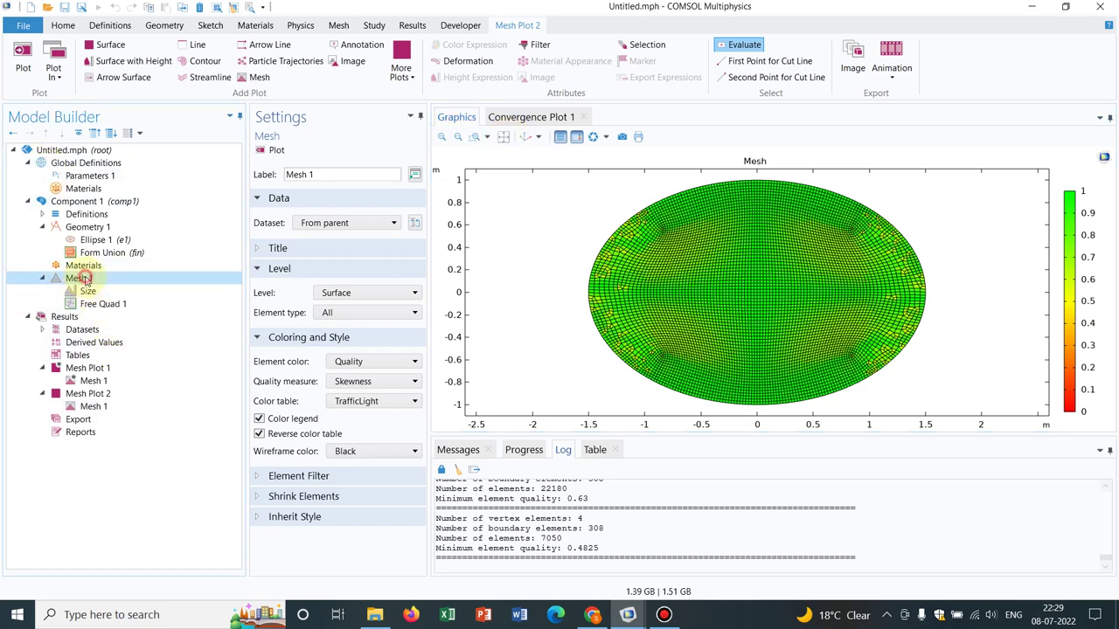